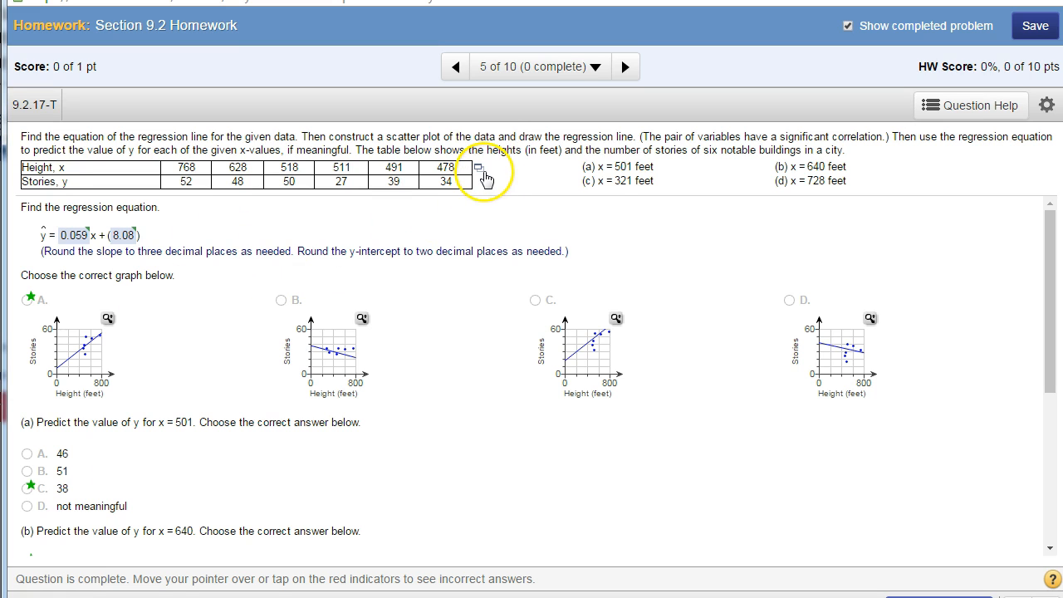
# Step: Open the table of building heights and stories in StatCrunch
pyautogui.click(482, 170)
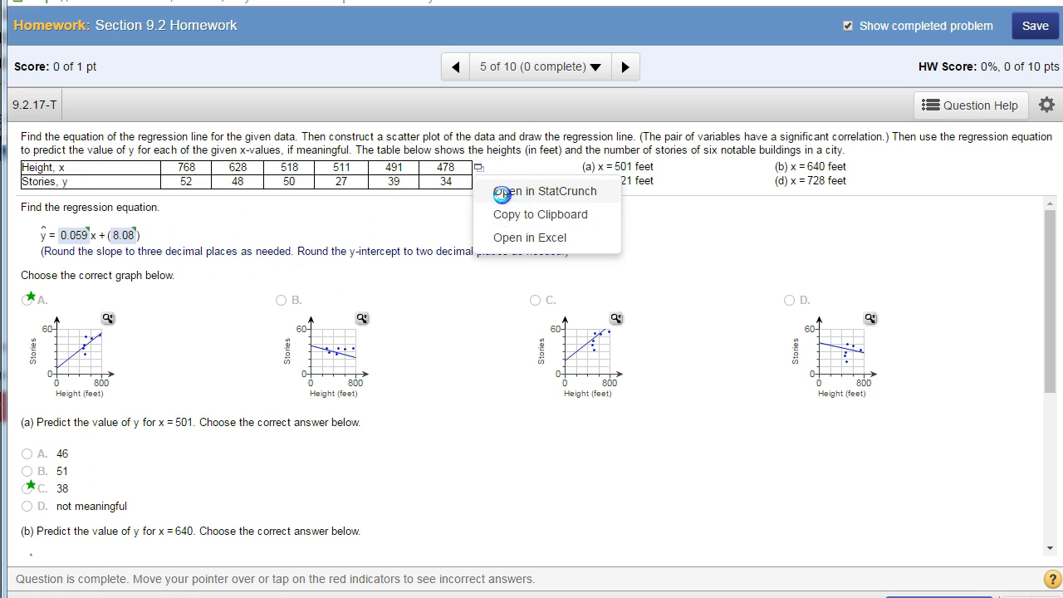
pyautogui.click(499, 191)
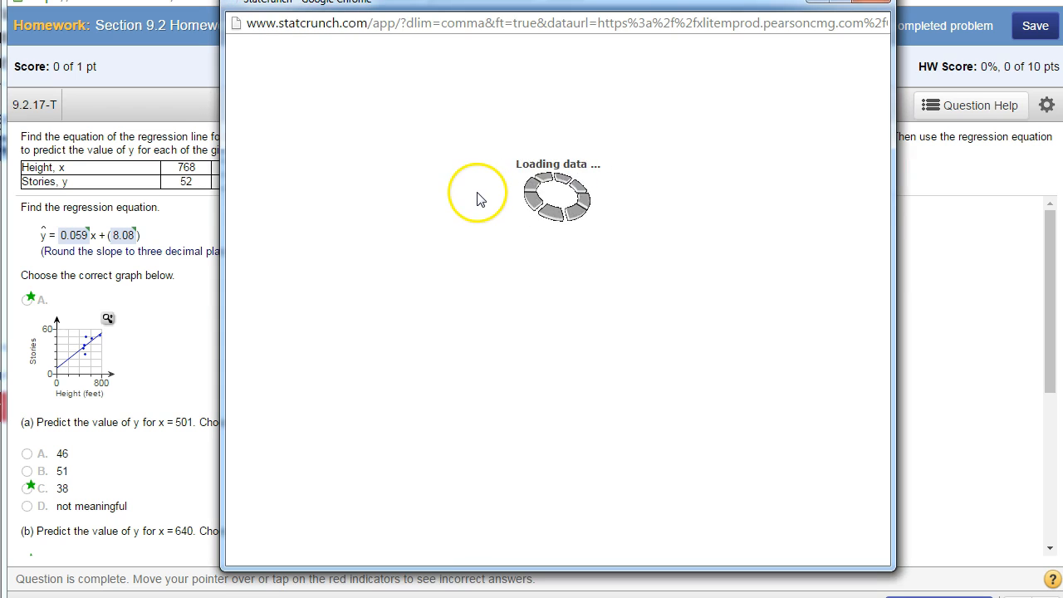
# Step: Compute a simple linear regression with Height, x as the X variable and Stories, y as the Y variable
pyautogui.click(520, 72)
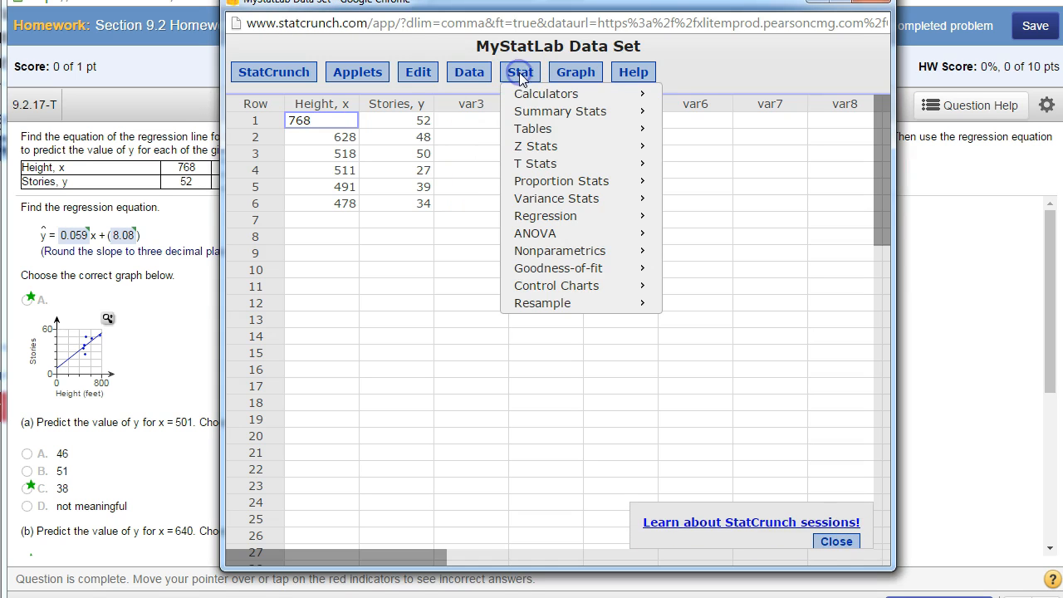
pyautogui.moveTo(537, 221)
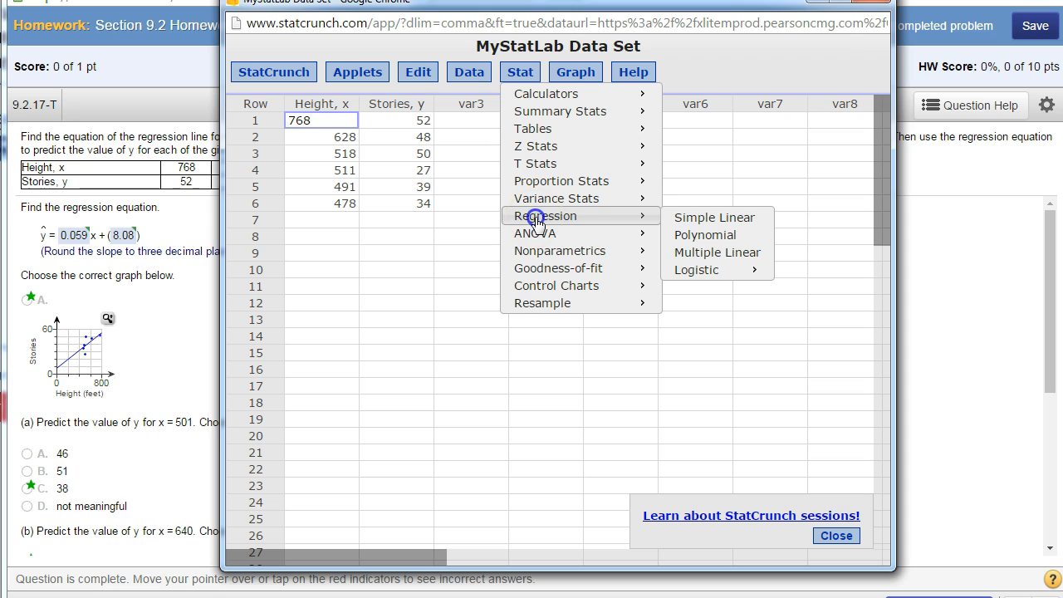
pyautogui.click(737, 218)
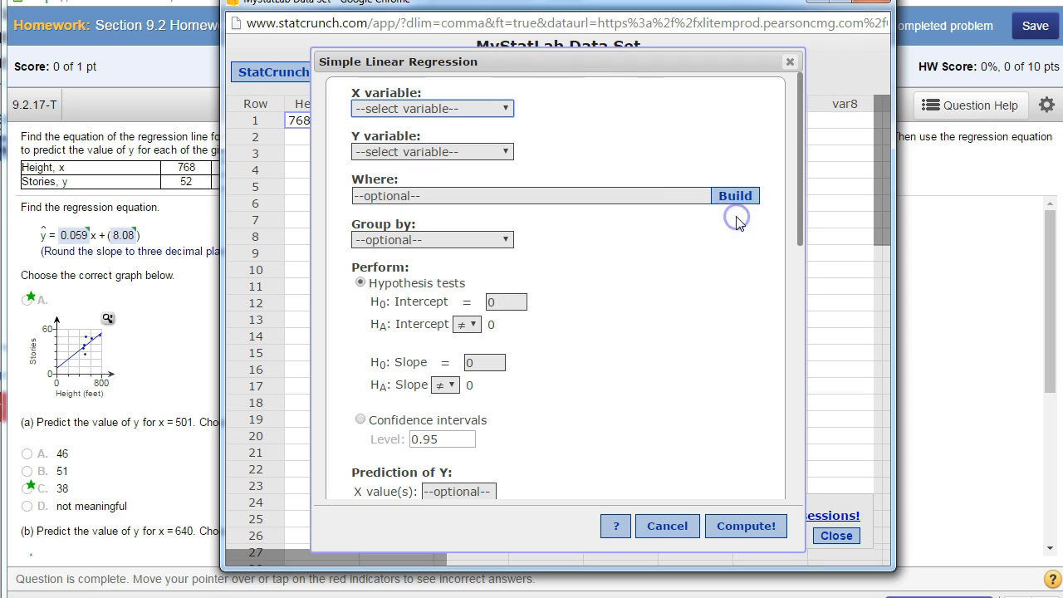
pyautogui.click(498, 108)
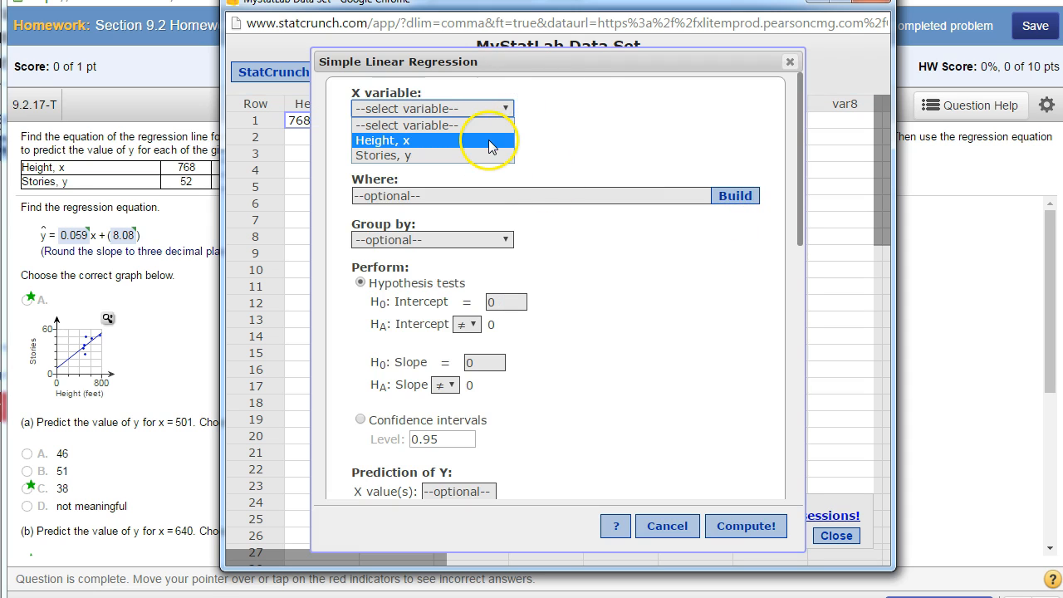
pyautogui.click(490, 141)
pyautogui.click(490, 151)
pyautogui.click(481, 196)
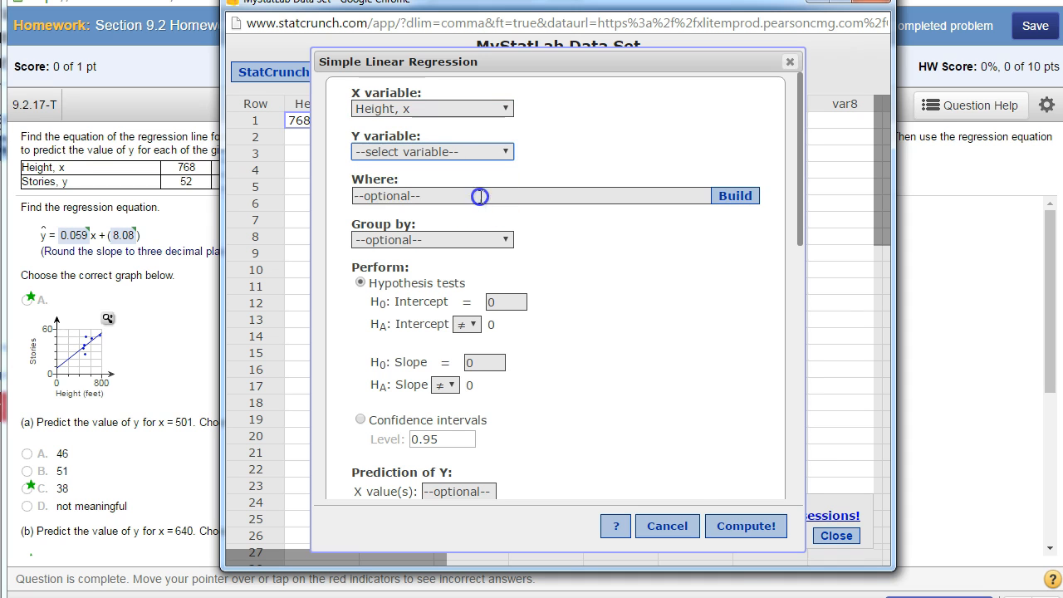
pyautogui.click(742, 527)
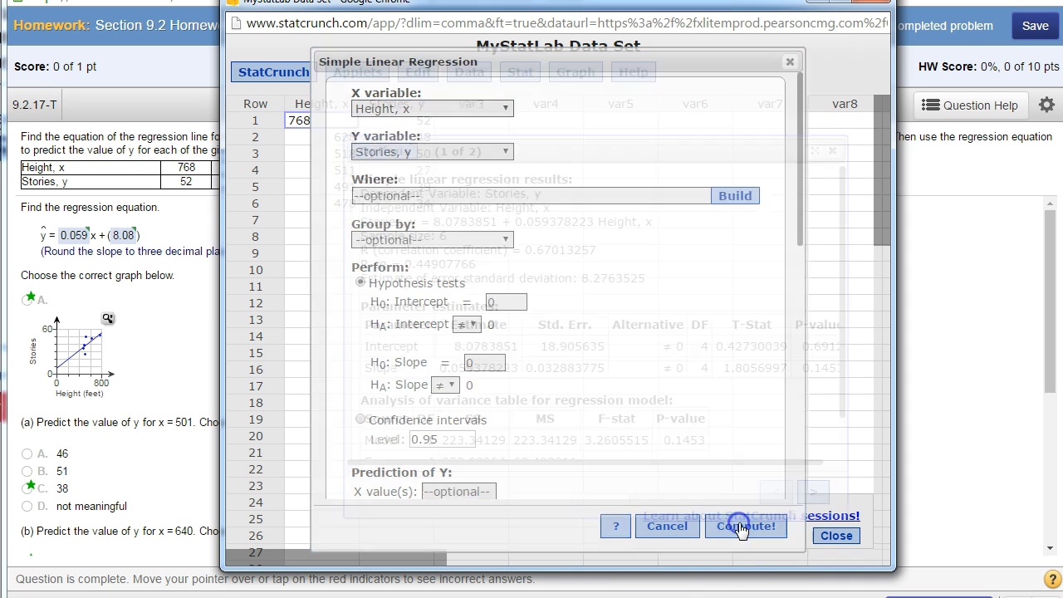
# Step: Move the regression results clear of the homework answers and highlight the intercept and slope estimates to compare them with the equation
pyautogui.moveTo(594, 154)
pyautogui.mouseDown()
pyautogui.moveTo(614, 214)
pyautogui.moveTo(479, 78)
pyautogui.mouseUp()
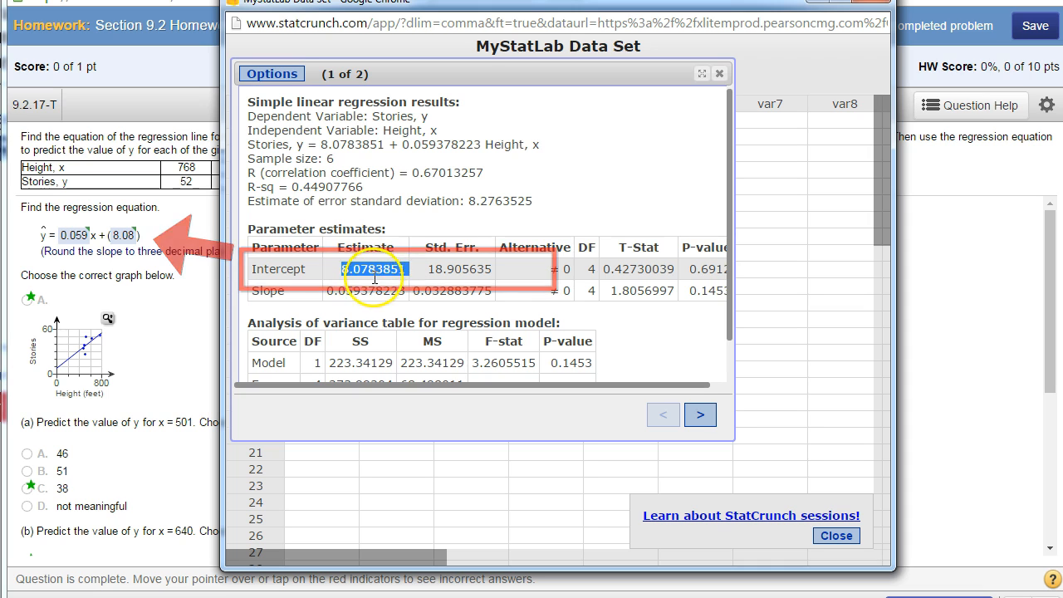
pyautogui.moveTo(131, 235)
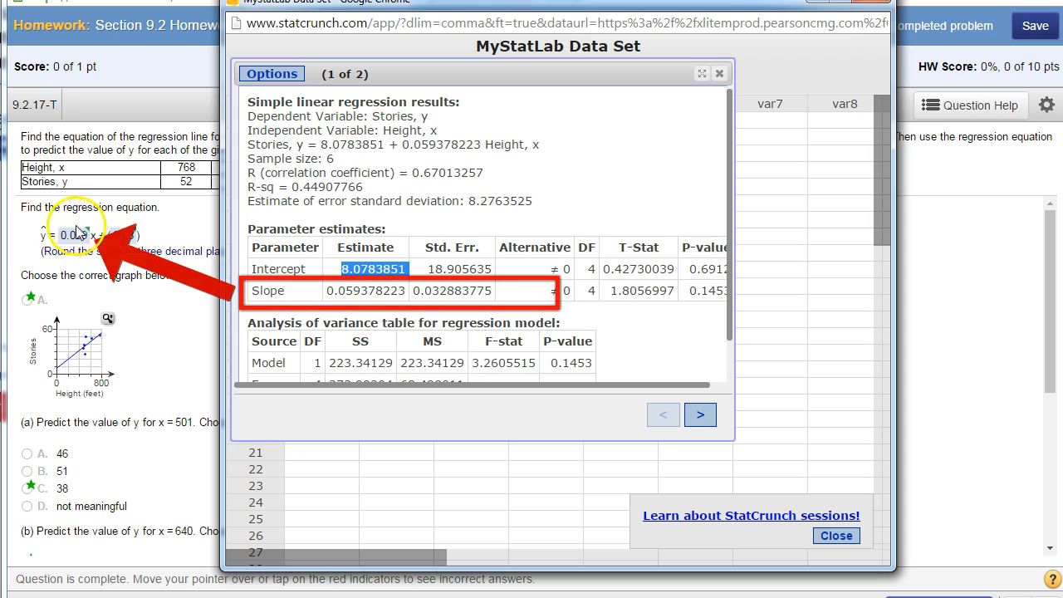
pyautogui.click(328, 290)
pyautogui.moveTo(359, 287); pyautogui.dragTo(408, 288)
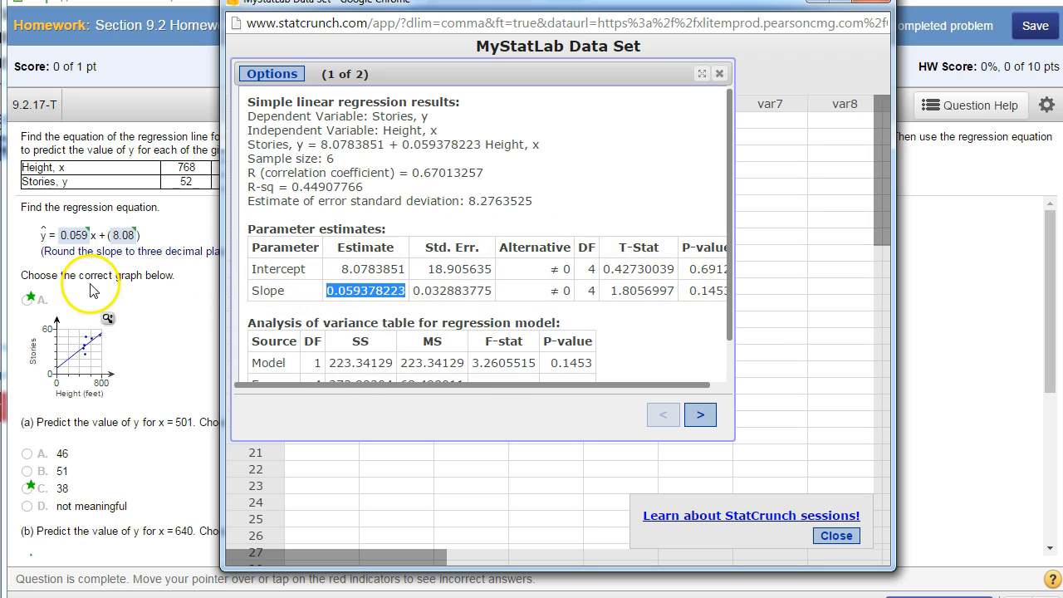
# Step: View the fitted line plot, then close the regression results and put the StatCrunch window away
pyautogui.click(700, 415)
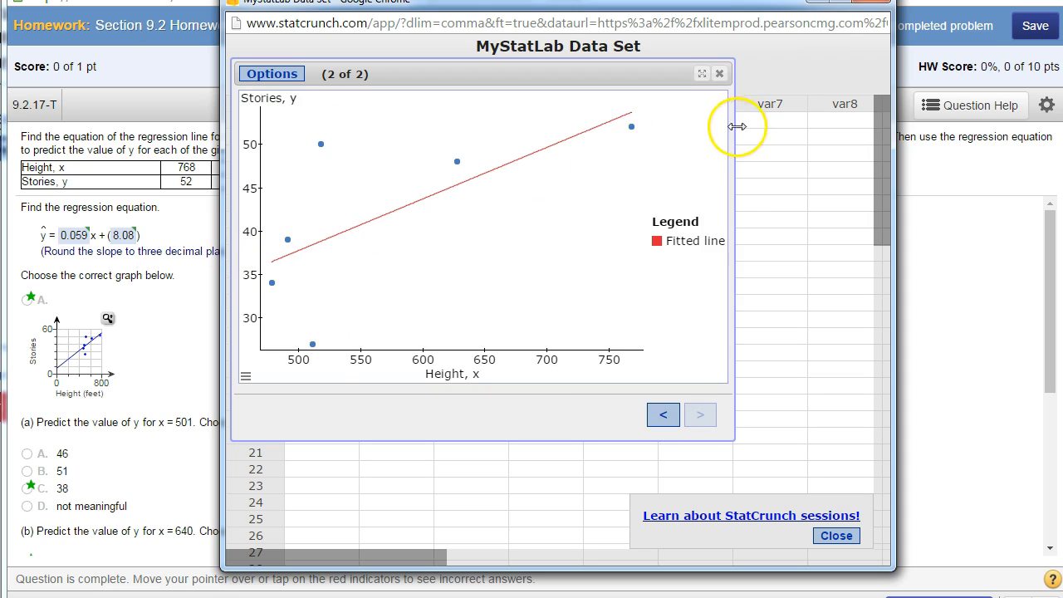
pyautogui.click(720, 73)
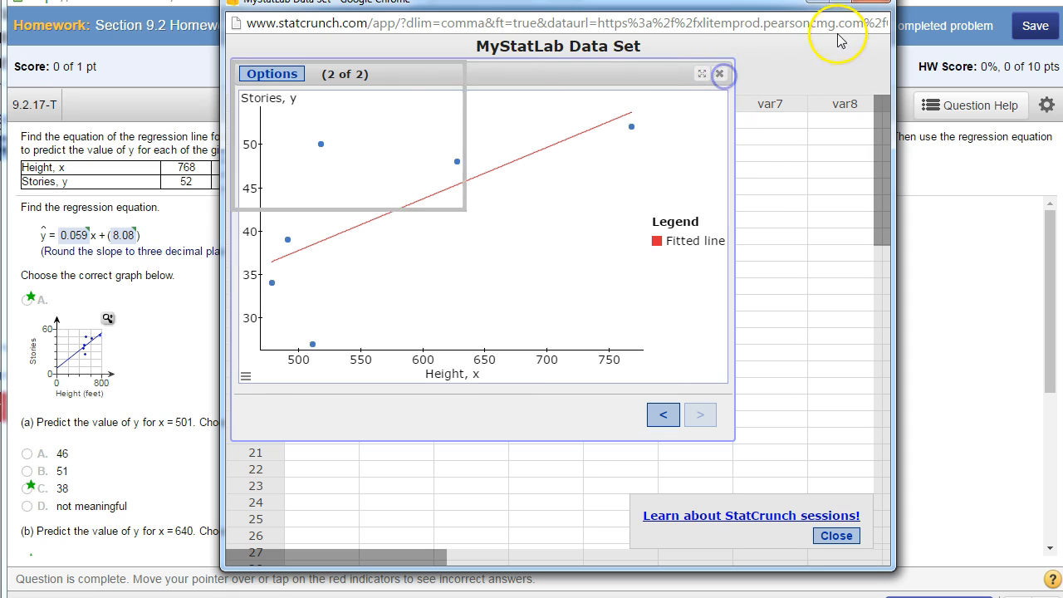
pyautogui.moveTo(781, 23); pyautogui.dragTo(765, 23)
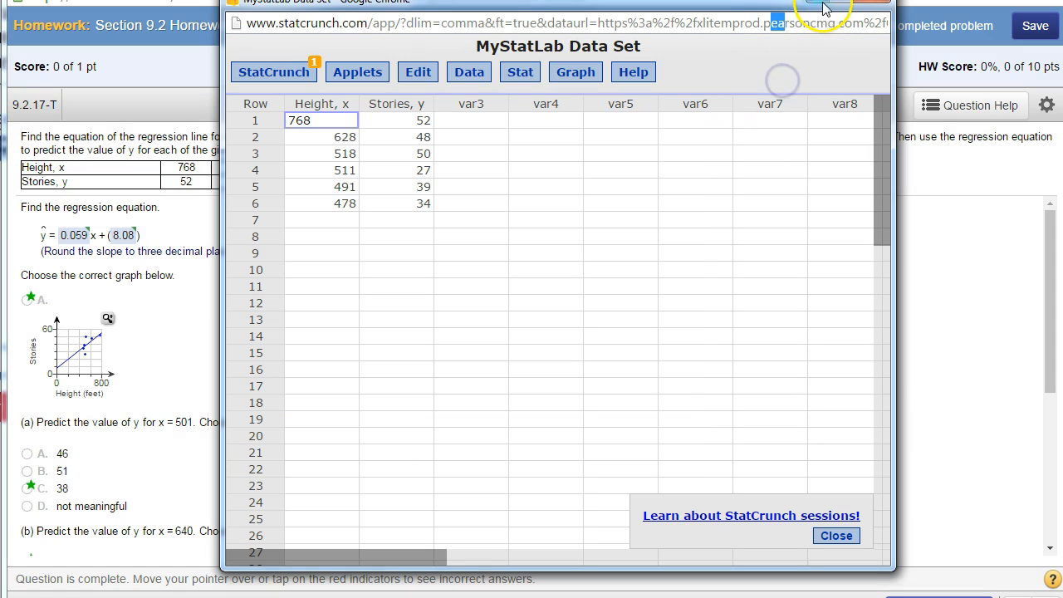
pyautogui.click(820, 3)
# Step: Circle x = 501 in part (a) and draw an arrow from it to the regression equation
pyautogui.scroll(-1, 173, 427)
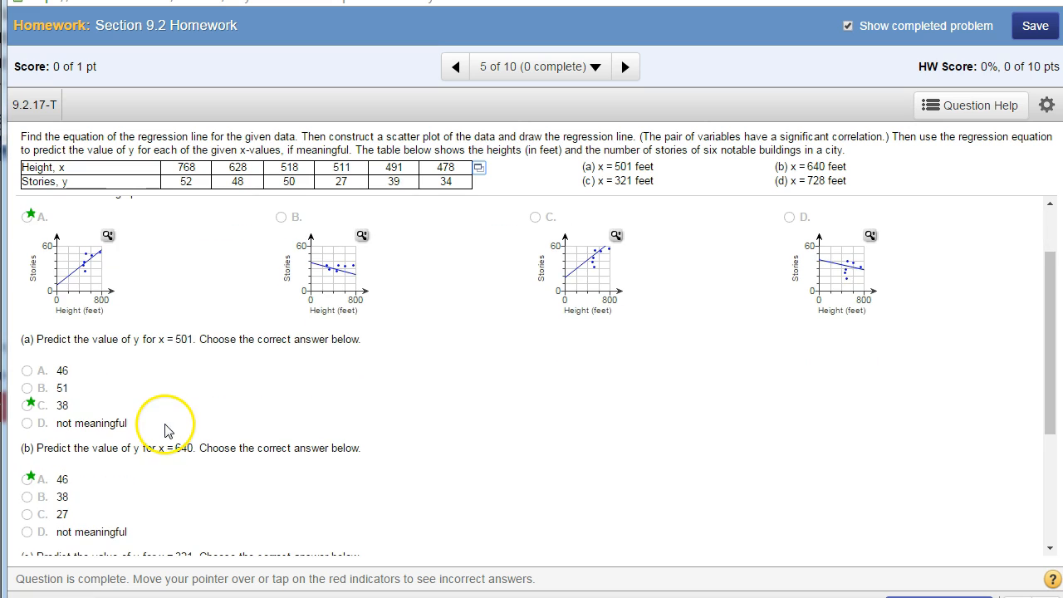
pyautogui.scroll(1, 166, 416)
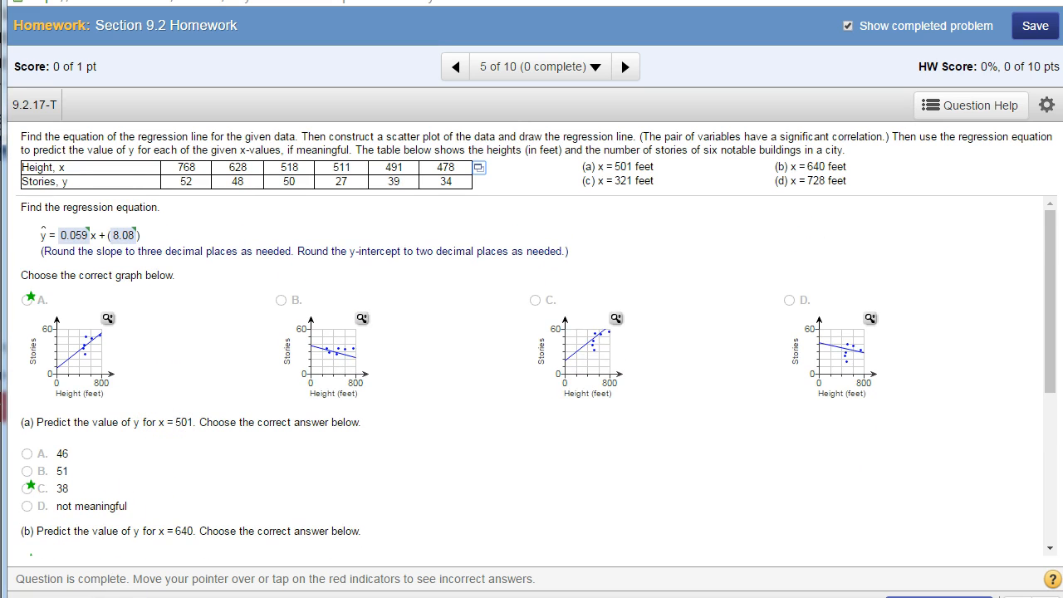
pyautogui.click(196, 410)
pyautogui.moveTo(165, 443)
pyautogui.mouseDown()
pyautogui.moveTo(198, 440)
pyautogui.moveTo(201, 422)
pyautogui.mouseUp()
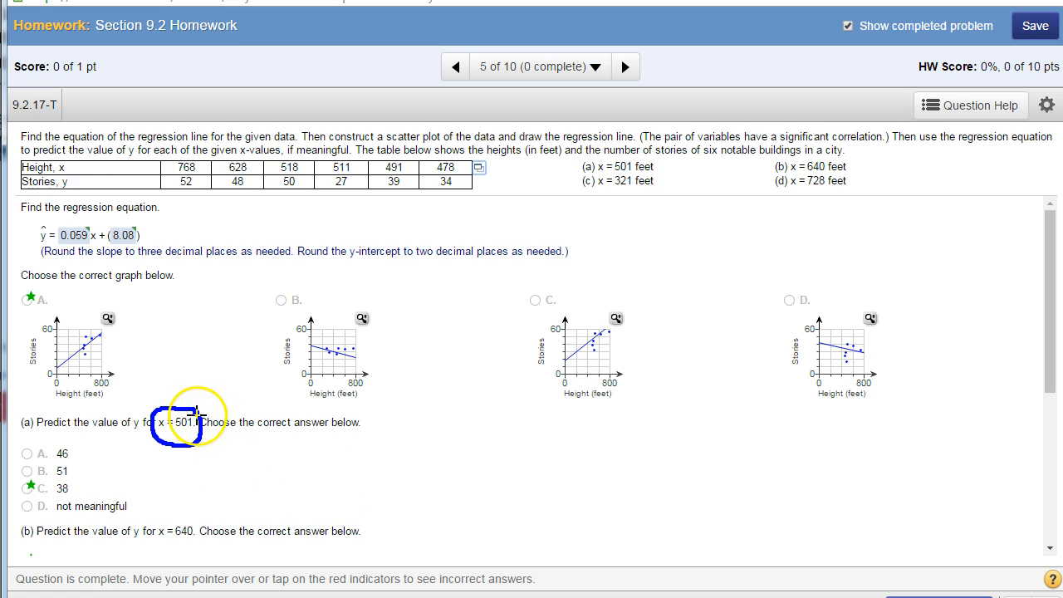
pyautogui.moveTo(196, 412)
pyautogui.mouseDown()
pyautogui.moveTo(209, 404)
pyautogui.moveTo(214, 328)
pyautogui.moveTo(176, 243)
pyautogui.moveTo(151, 233)
pyautogui.moveTo(154, 243)
pyautogui.mouseUp()
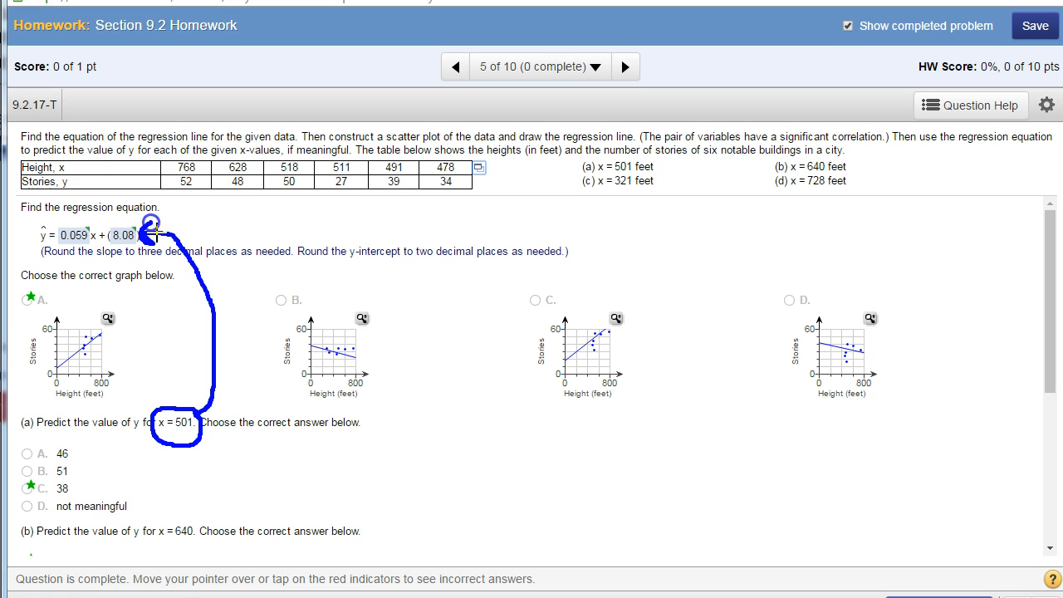
# Step: Handwrite the substituted expression 0.059(501)+8.08 beside the answer choices of part (a)
pyautogui.moveTo(387, 456)
pyautogui.mouseDown()
pyautogui.moveTo(386, 489)
pyautogui.moveTo(401, 449)
pyautogui.moveTo(392, 448)
pyautogui.mouseUp()
pyautogui.click(440, 469)
pyautogui.moveTo(462, 455)
pyautogui.mouseDown()
pyautogui.moveTo(480, 492)
pyautogui.moveTo(470, 455)
pyautogui.moveTo(536, 474)
pyautogui.moveTo(505, 501)
pyautogui.mouseUp()
pyautogui.moveTo(579, 459)
pyautogui.mouseDown()
pyautogui.moveTo(563, 467)
pyautogui.moveTo(583, 482)
pyautogui.moveTo(585, 506)
pyautogui.mouseUp()
pyautogui.moveTo(609, 457); pyautogui.dragTo(612, 503)
pyautogui.moveTo(634, 451); pyautogui.dragTo(610, 502)
pyautogui.moveTo(686, 453)
pyautogui.mouseDown()
pyautogui.moveTo(674, 458)
pyautogui.moveTo(690, 480)
pyautogui.moveTo(693, 448)
pyautogui.moveTo(739, 458)
pyautogui.moveTo(727, 523)
pyautogui.mouseUp()
pyautogui.moveTo(757, 471)
pyautogui.mouseDown()
pyautogui.moveTo(796, 467)
pyautogui.moveTo(778, 502)
pyautogui.mouseUp()
pyautogui.moveTo(822, 455)
pyautogui.mouseDown()
pyautogui.moveTo(818, 499)
pyautogui.moveTo(818, 459)
pyautogui.mouseUp()
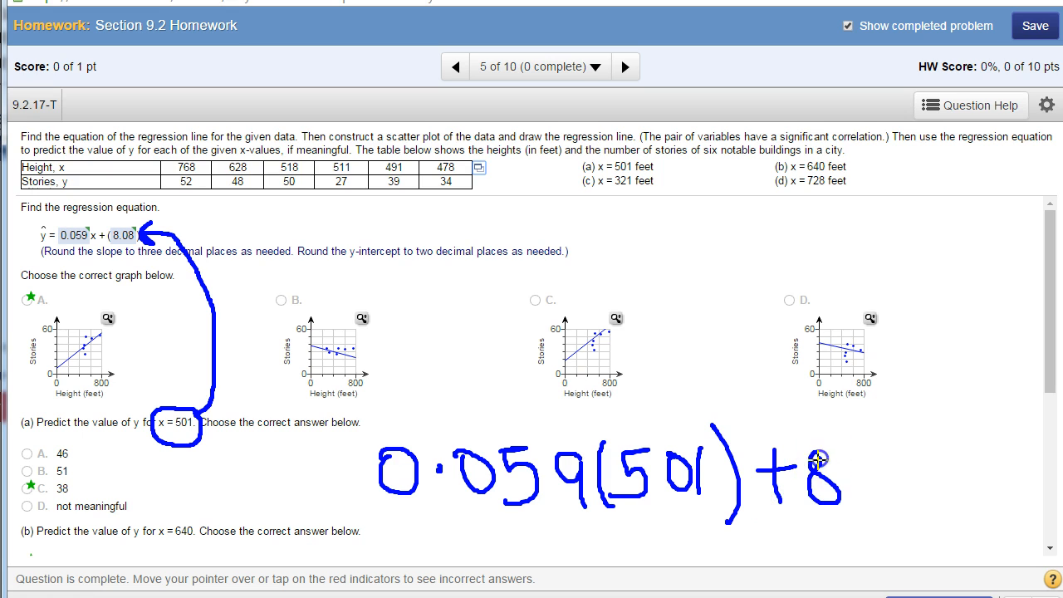
pyautogui.click(852, 478)
pyautogui.moveTo(880, 446)
pyautogui.mouseDown()
pyautogui.moveTo(897, 475)
pyautogui.moveTo(881, 449)
pyautogui.moveTo(948, 488)
pyautogui.moveTo(937, 454)
pyautogui.mouseUp()
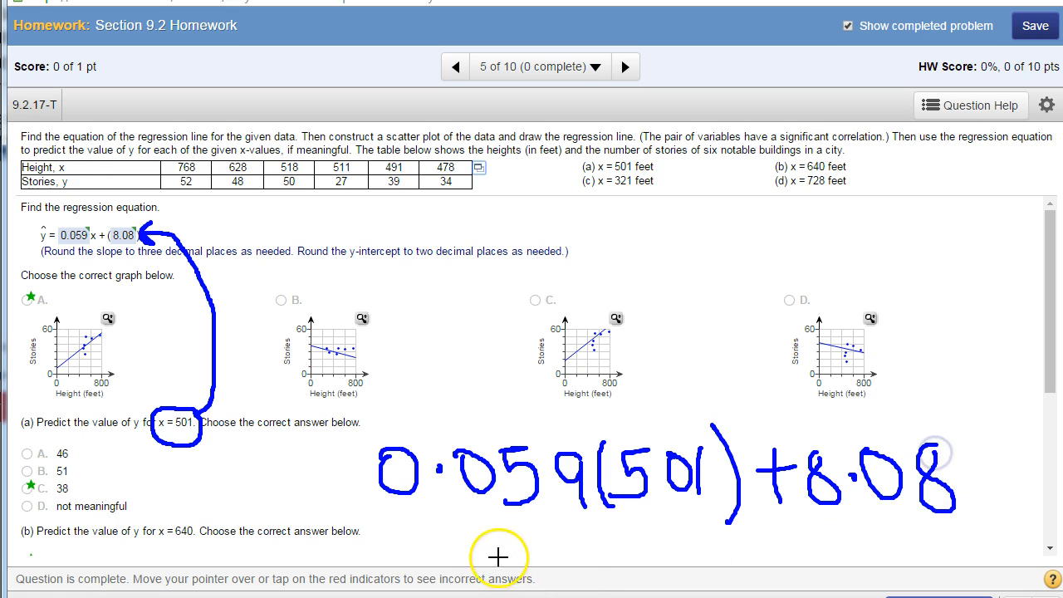
# Step: Write the rounded result ≈ 38 beneath the expression and clear the drawn annotations
pyautogui.moveTo(481, 545); pyautogui.dragTo(516, 548)
pyautogui.moveTo(555, 517)
pyautogui.mouseDown()
pyautogui.moveTo(584, 539)
pyautogui.moveTo(550, 565)
pyautogui.mouseUp()
pyautogui.moveTo(640, 516)
pyautogui.mouseDown()
pyautogui.moveTo(603, 534)
pyautogui.moveTo(623, 565)
pyautogui.moveTo(619, 517)
pyautogui.mouseUp()
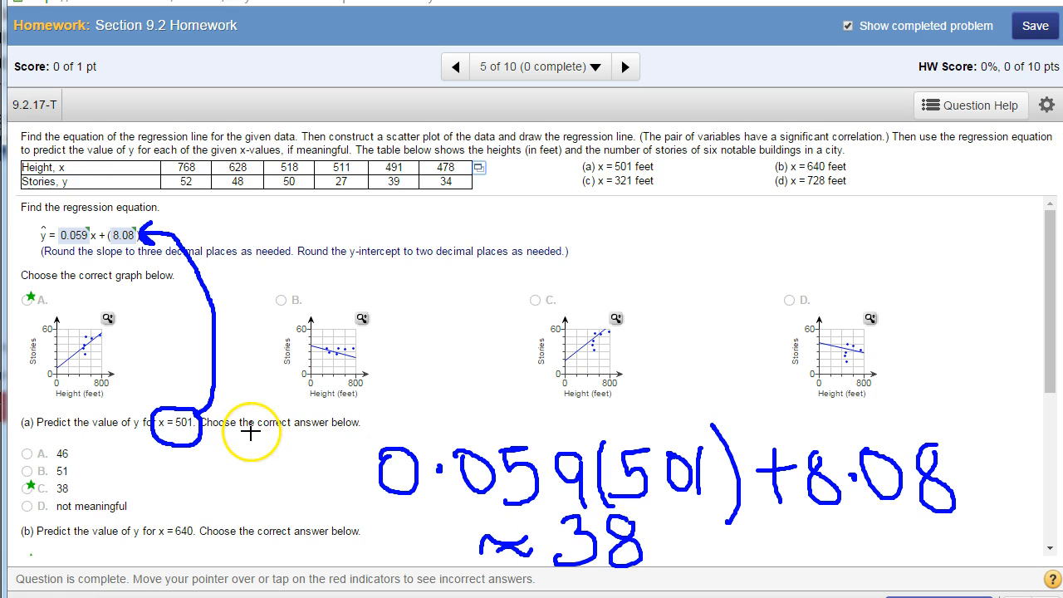
pyautogui.press('Escape')
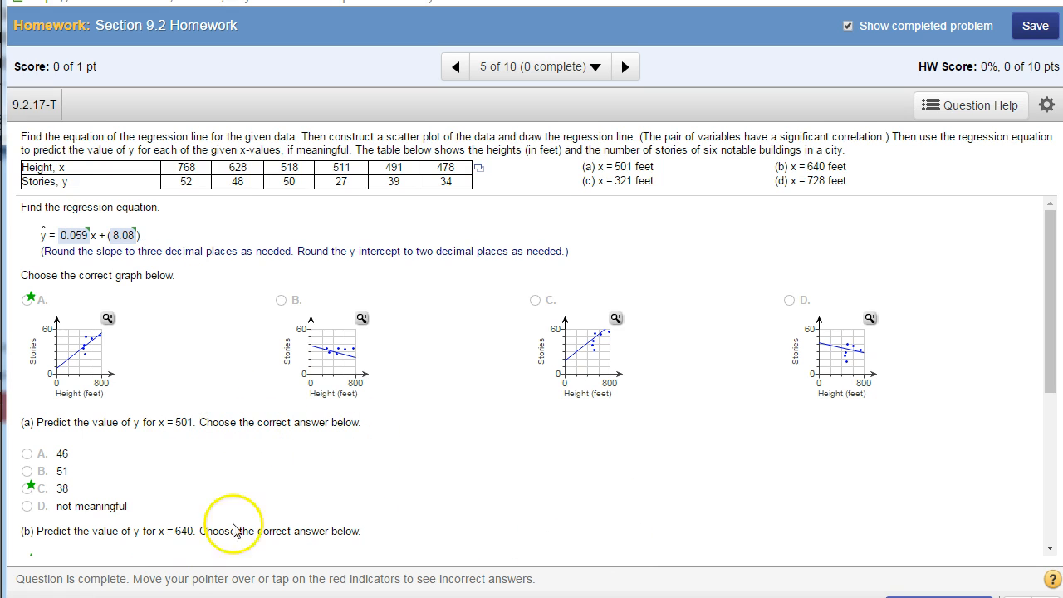
# Step: Circle x = 640, x = 728 and x = 321 in parts (b) to (d), plus the "not meaningful" answer of part (c)
pyautogui.scroll(-4, 292, 475)
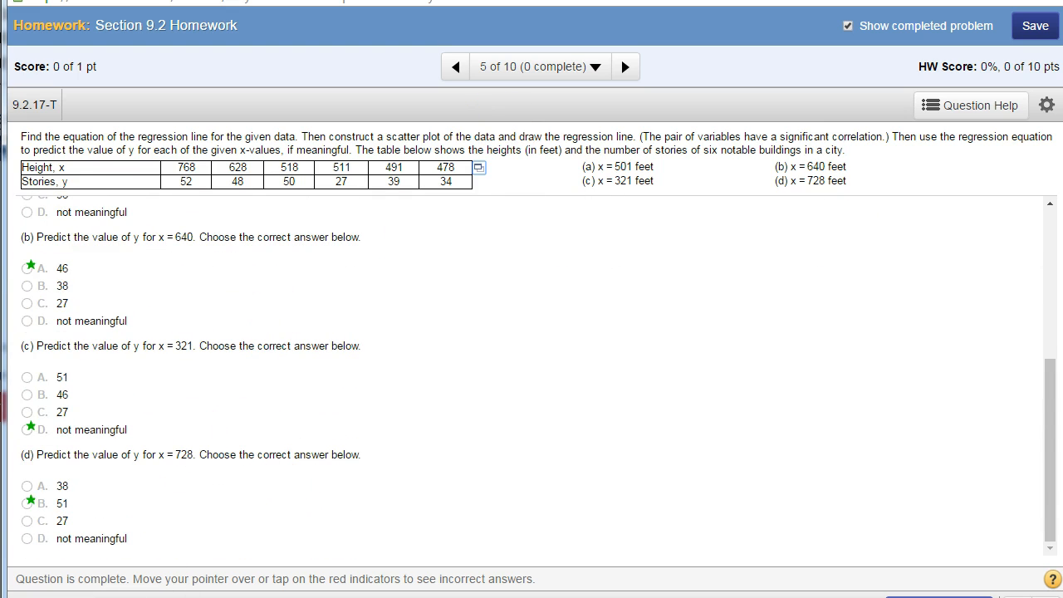
pyautogui.moveTo(200, 222)
pyautogui.mouseDown()
pyautogui.moveTo(154, 221)
pyautogui.moveTo(163, 257)
pyautogui.moveTo(209, 231)
pyautogui.moveTo(199, 224)
pyautogui.mouseUp()
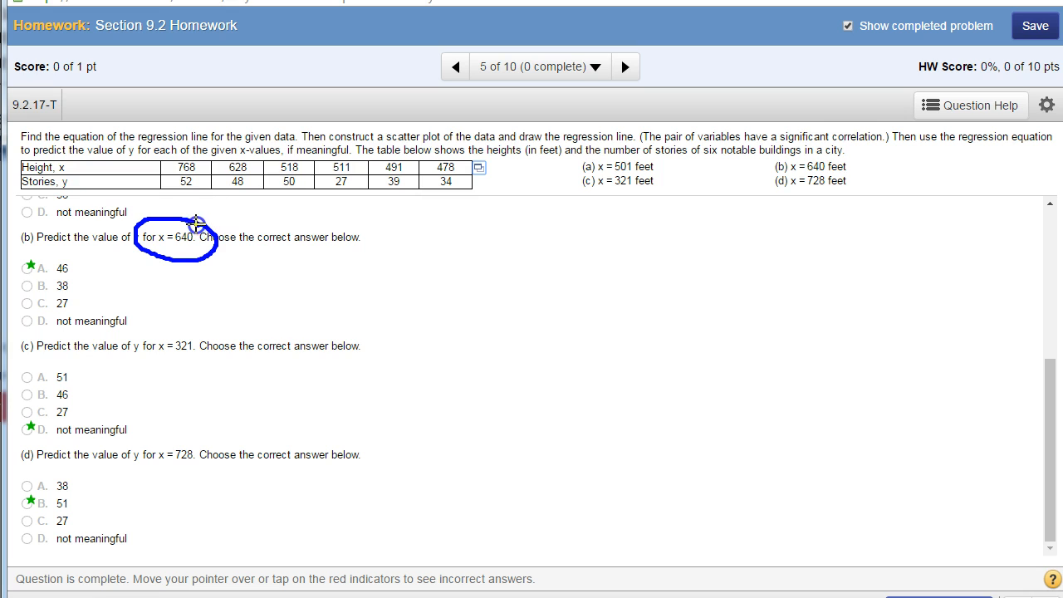
pyautogui.moveTo(207, 435)
pyautogui.mouseDown()
pyautogui.moveTo(143, 442)
pyautogui.moveTo(184, 476)
pyautogui.moveTo(205, 438)
pyautogui.mouseUp()
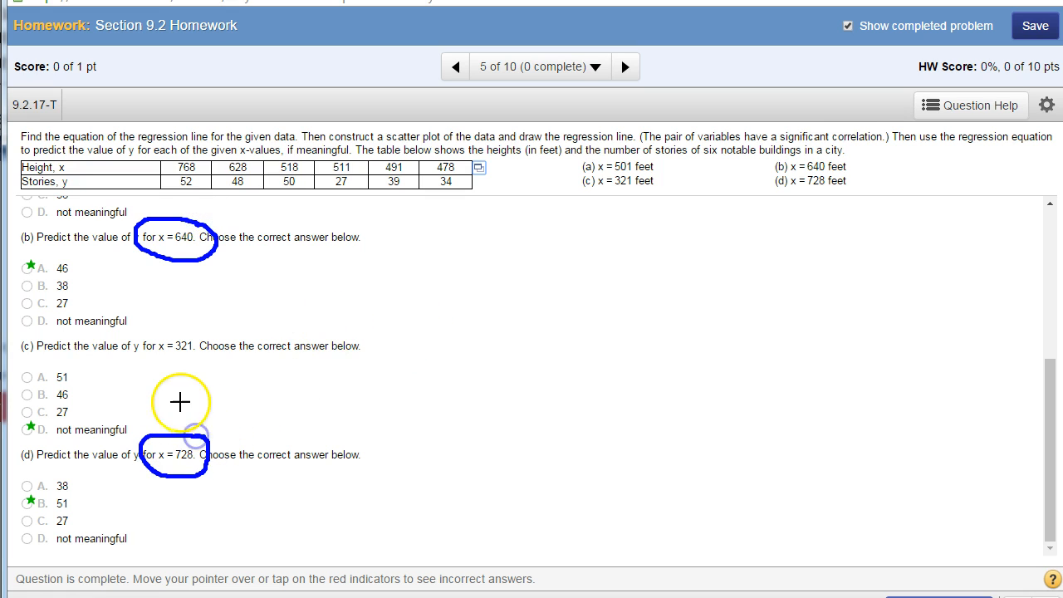
pyautogui.moveTo(203, 337)
pyautogui.mouseDown()
pyautogui.moveTo(126, 353)
pyautogui.moveTo(181, 363)
pyautogui.mouseUp()
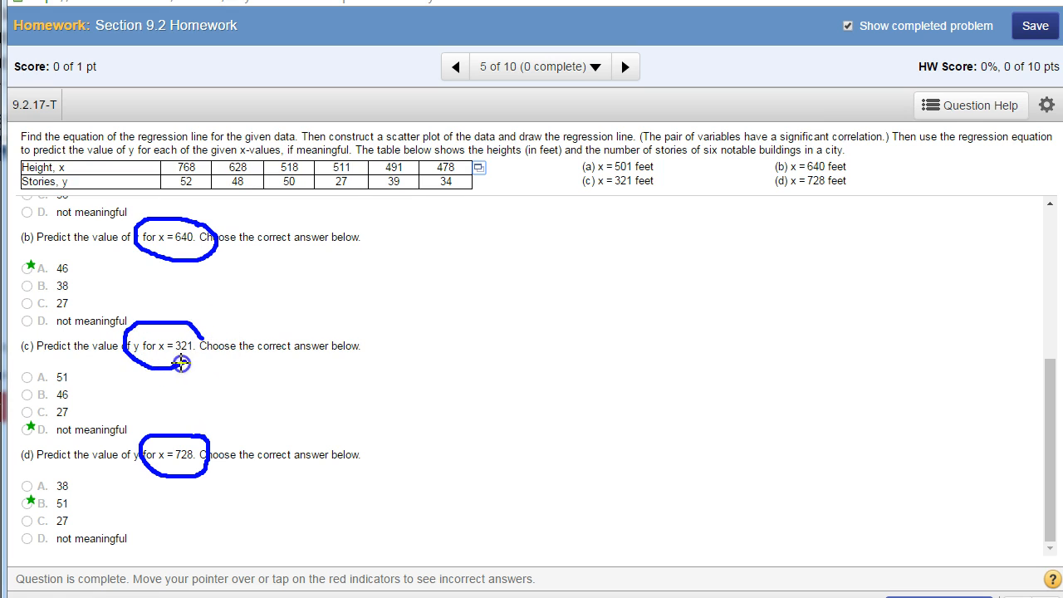
pyautogui.moveTo(133, 418)
pyautogui.mouseDown()
pyautogui.moveTo(19, 430)
pyautogui.moveTo(143, 438)
pyautogui.moveTo(135, 417)
pyautogui.mouseUp()
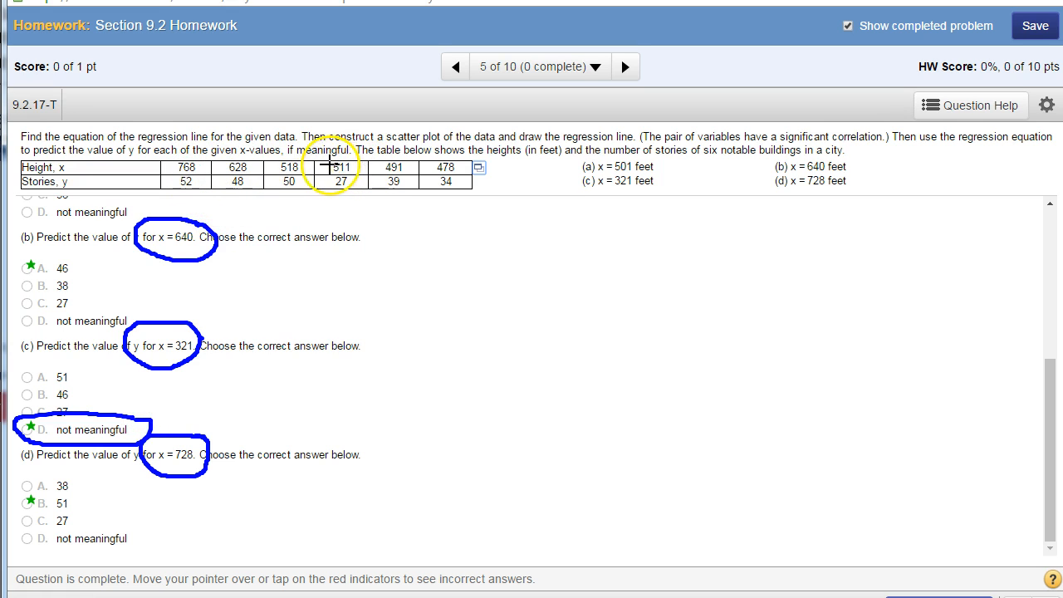
# Step: Handwrite the lowest and highest heights from the table, 478 and 768, and enclose both in a loop
pyautogui.moveTo(418, 270)
pyautogui.mouseDown()
pyautogui.moveTo(421, 319)
pyautogui.moveTo(384, 305)
pyautogui.moveTo(496, 281)
pyautogui.moveTo(487, 329)
pyautogui.mouseUp()
pyautogui.moveTo(538, 275)
pyautogui.mouseDown()
pyautogui.moveTo(551, 330)
pyautogui.moveTo(536, 273)
pyautogui.mouseUp()
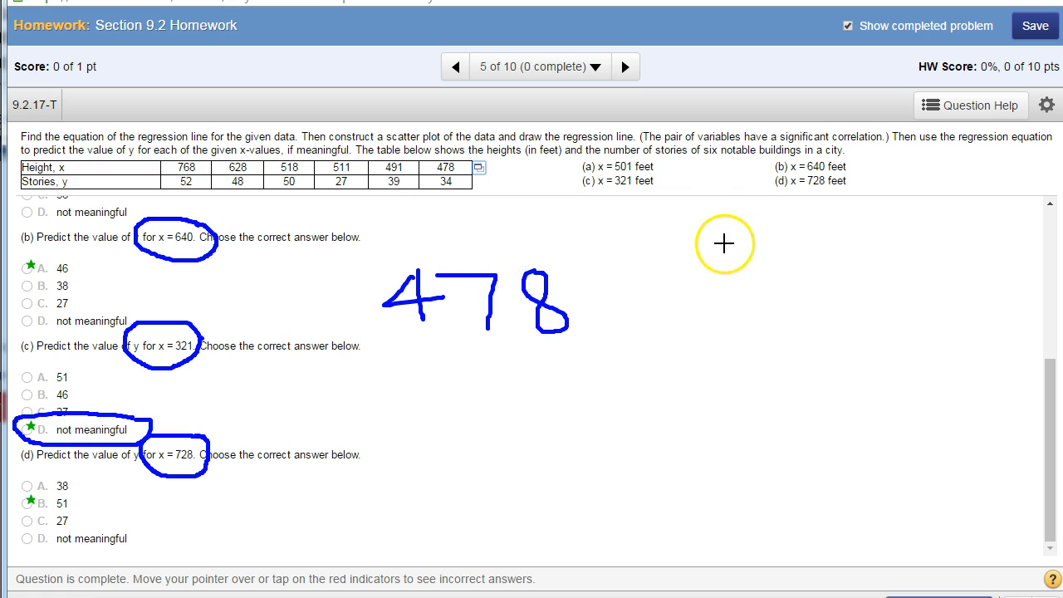
pyautogui.moveTo(717, 250); pyautogui.dragTo(751, 322)
pyautogui.moveTo(825, 245)
pyautogui.mouseDown()
pyautogui.moveTo(826, 280)
pyautogui.moveTo(811, 286)
pyautogui.mouseUp()
pyautogui.moveTo(882, 242)
pyautogui.mouseDown()
pyautogui.moveTo(899, 309)
pyautogui.moveTo(877, 241)
pyautogui.mouseUp()
pyautogui.moveTo(555, 253)
pyautogui.mouseDown()
pyautogui.moveTo(413, 249)
pyautogui.moveTo(473, 368)
pyautogui.moveTo(927, 347)
pyautogui.moveTo(864, 246)
pyautogui.moveTo(564, 251)
pyautogui.mouseUp()
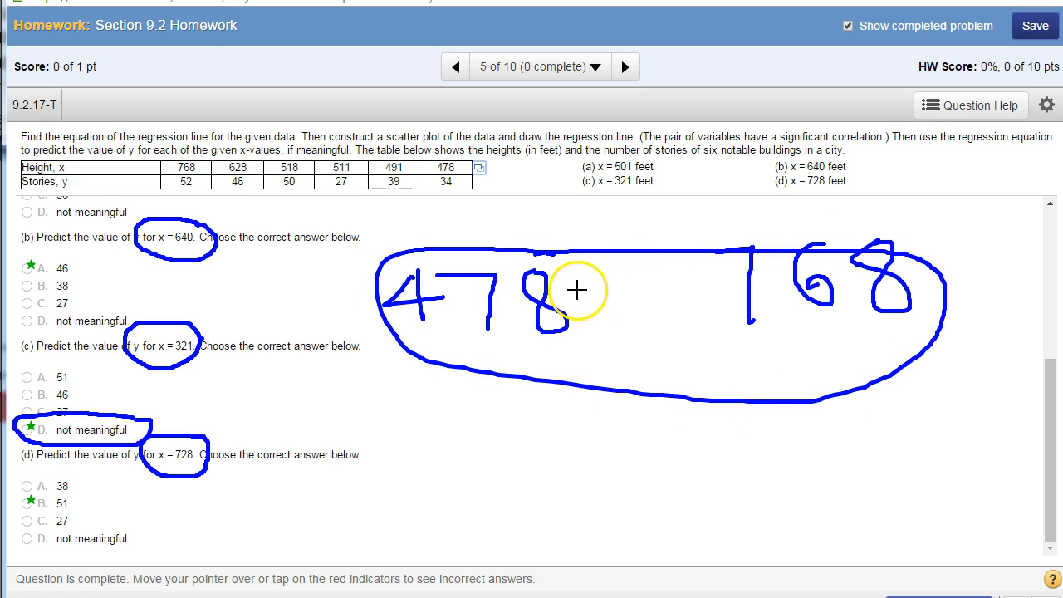
# Step: Draw a check mark between the two range limits and cross out part (c) with a large X
pyautogui.moveTo(579, 291); pyautogui.dragTo(704, 244)
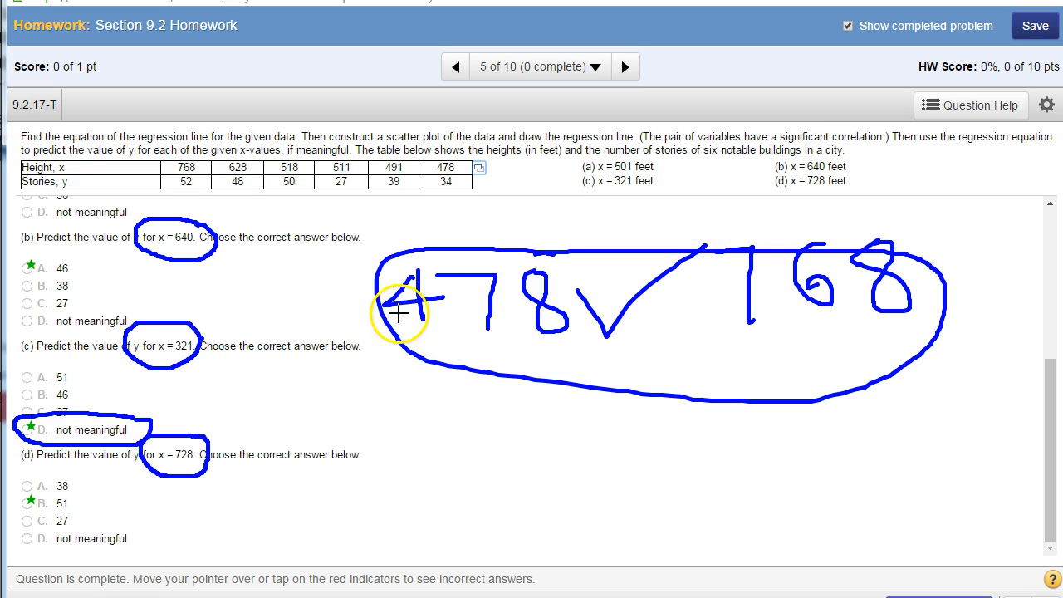
pyautogui.moveTo(197, 297); pyautogui.dragTo(73, 433)
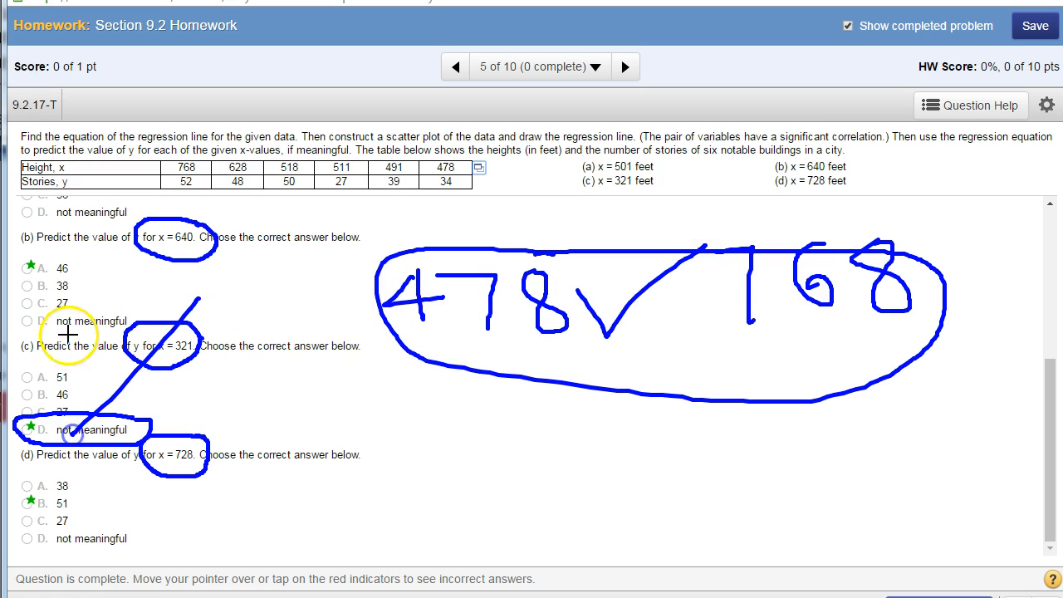
pyautogui.moveTo(67, 335); pyautogui.dragTo(261, 426)
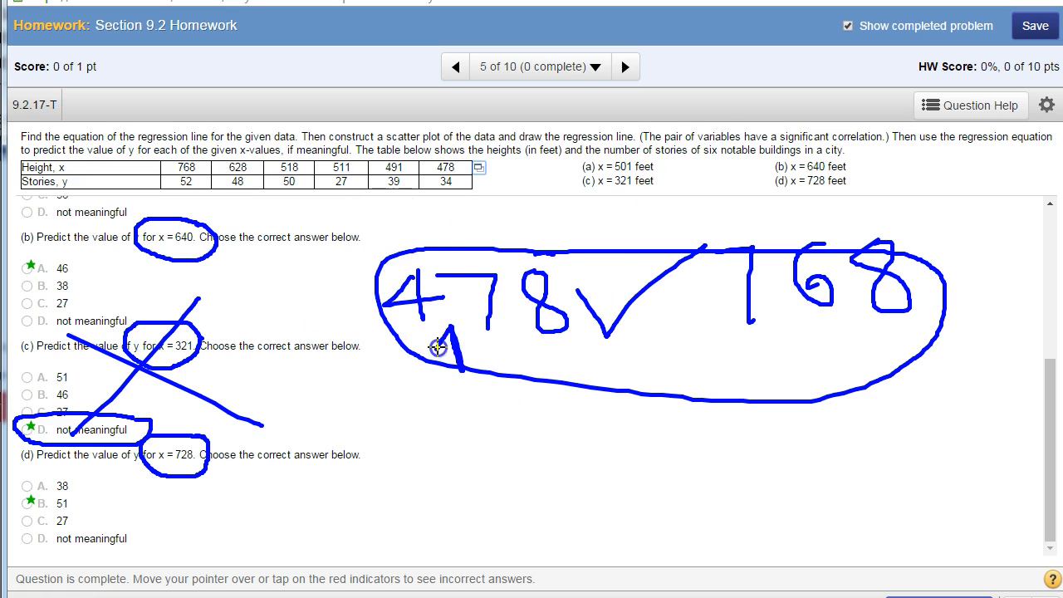
# Step: Handwrite 477 and 769 beneath the two range limits and draw a larger loop around all the numbers
pyautogui.moveTo(491, 341)
pyautogui.mouseDown()
pyautogui.moveTo(516, 379)
pyautogui.moveTo(574, 406)
pyautogui.mouseUp()
pyautogui.moveTo(746, 332); pyautogui.dragTo(799, 402)
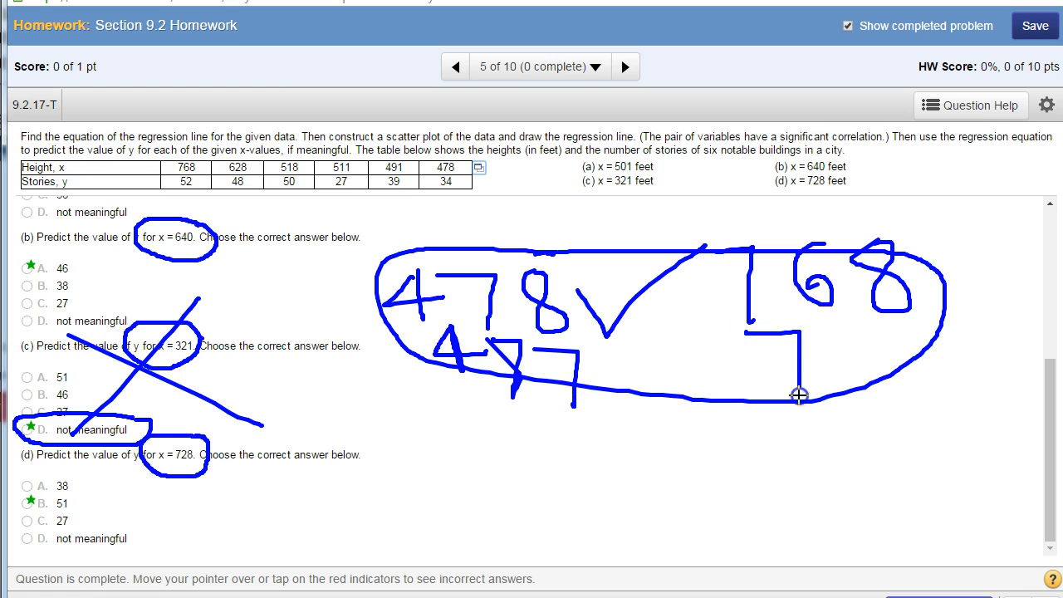
pyautogui.moveTo(911, 378); pyautogui.dragTo(916, 406)
pyautogui.moveTo(962, 256)
pyautogui.mouseDown()
pyautogui.moveTo(914, 237)
pyautogui.moveTo(632, 212)
pyautogui.moveTo(448, 449)
pyautogui.moveTo(964, 342)
pyautogui.mouseUp()
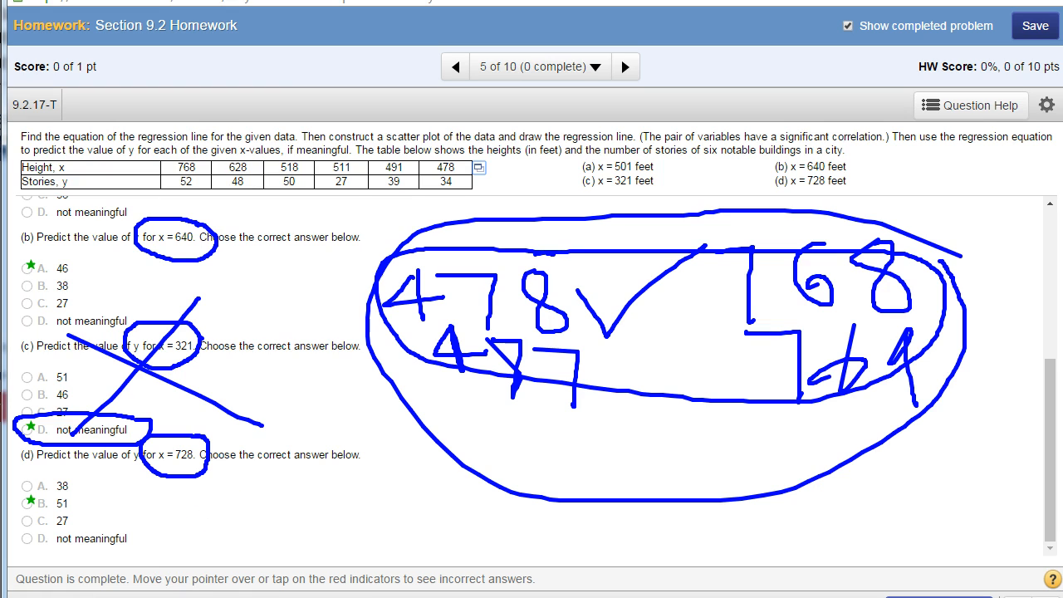
# Step: Clear the drawn annotations and go to question 6 of the homework
pyautogui.press('Escape')
pyautogui.click(628, 67)
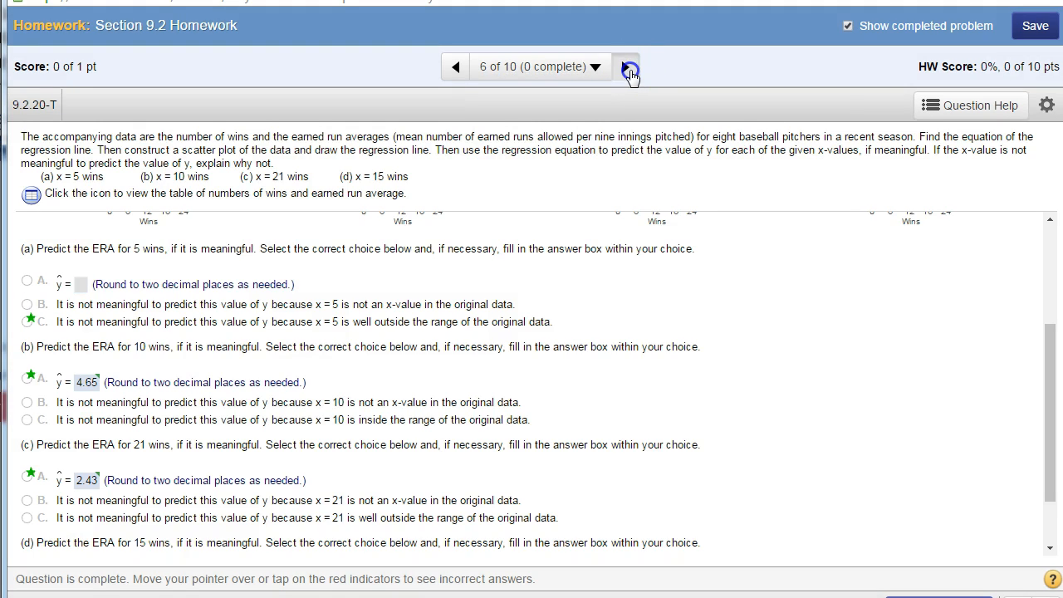
# Step: Advance through the homework to question 9
pyautogui.click(629, 69)
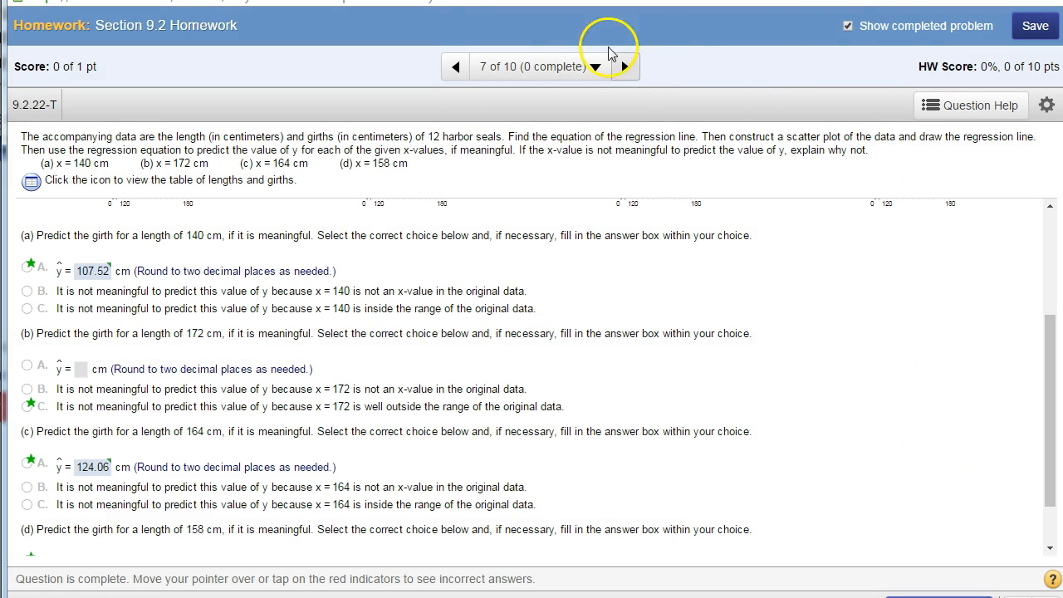
pyautogui.click(629, 71)
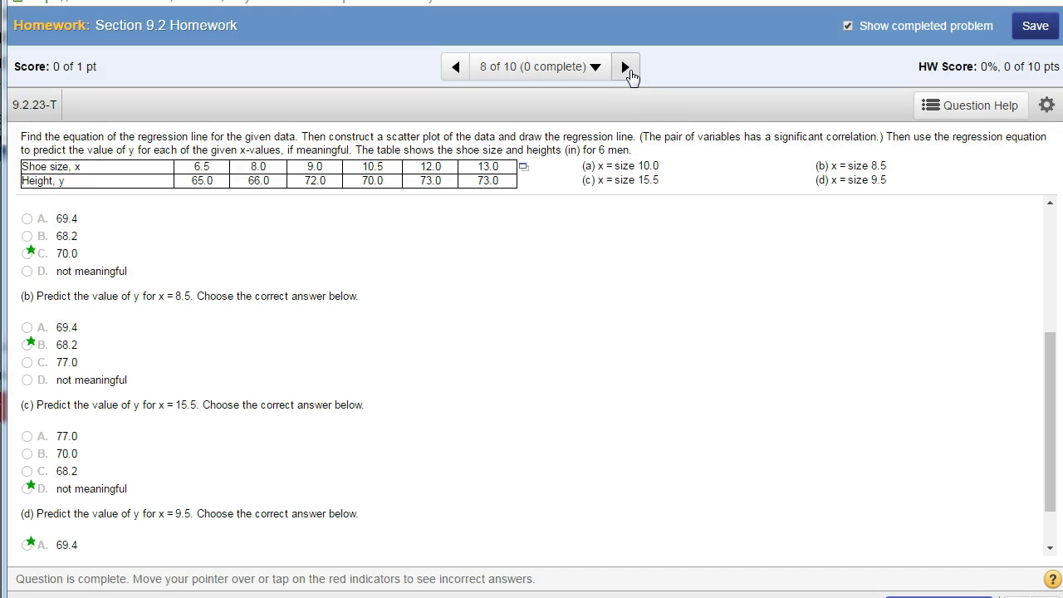
pyautogui.click(627, 68)
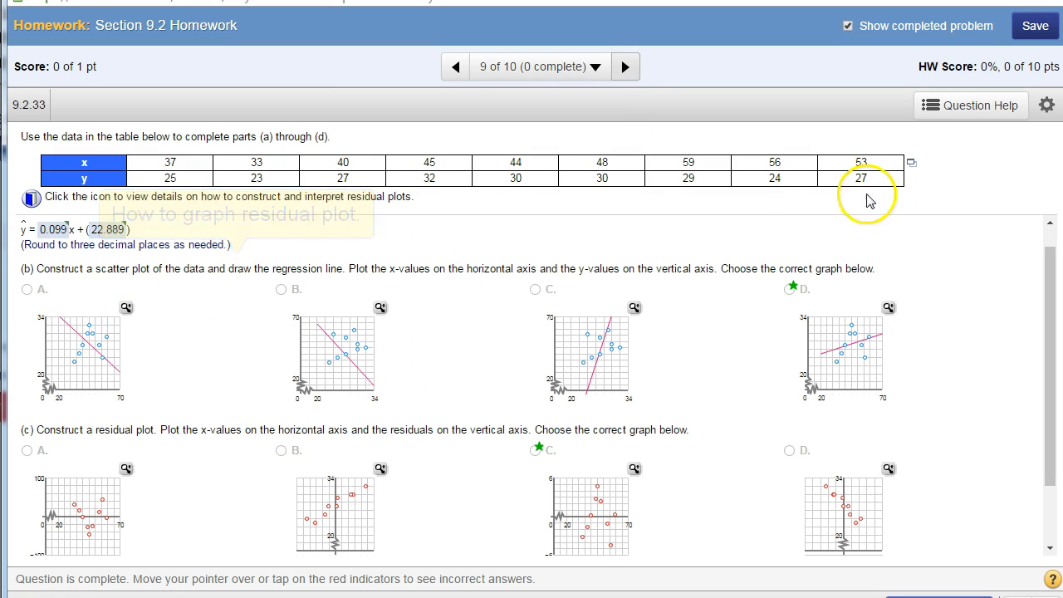
# Step: Open question 9's x and y data table in StatCrunch and place its window below the homework's question navigation
pyautogui.click(911, 162)
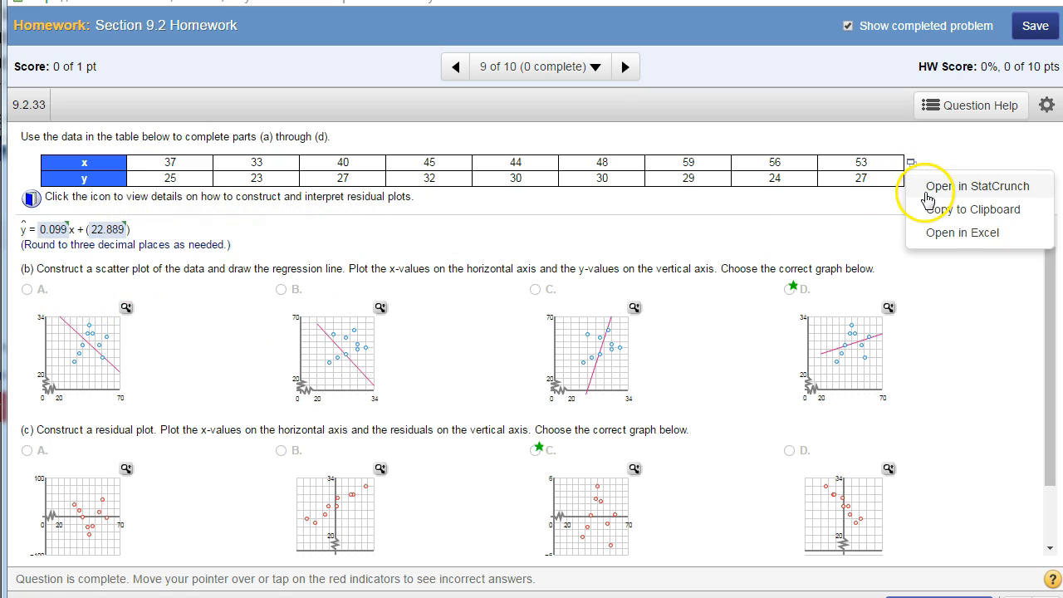
pyautogui.click(927, 193)
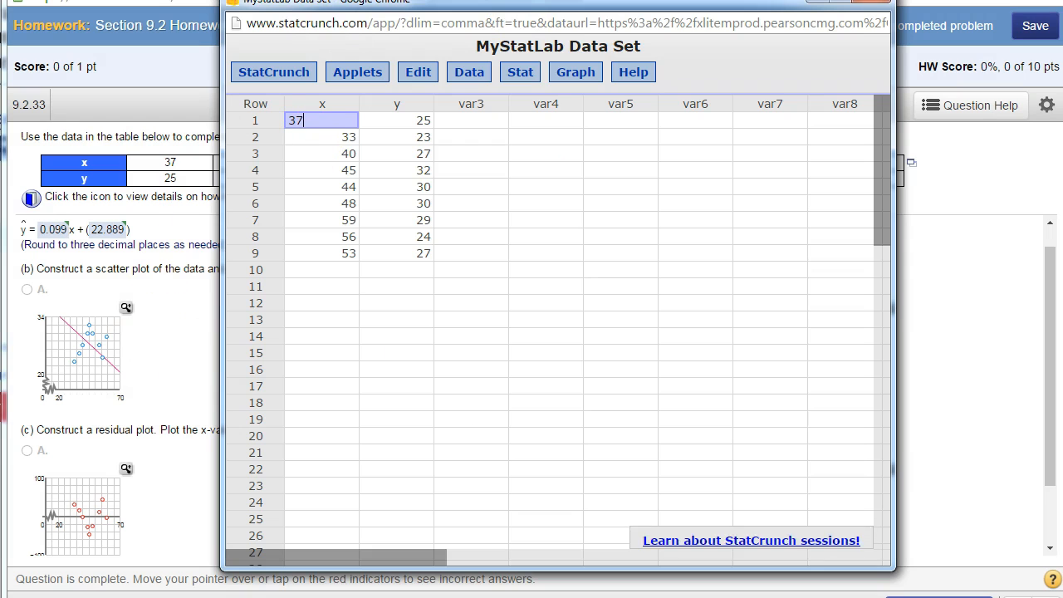
pyautogui.moveTo(455, 5); pyautogui.dragTo(554, 95)
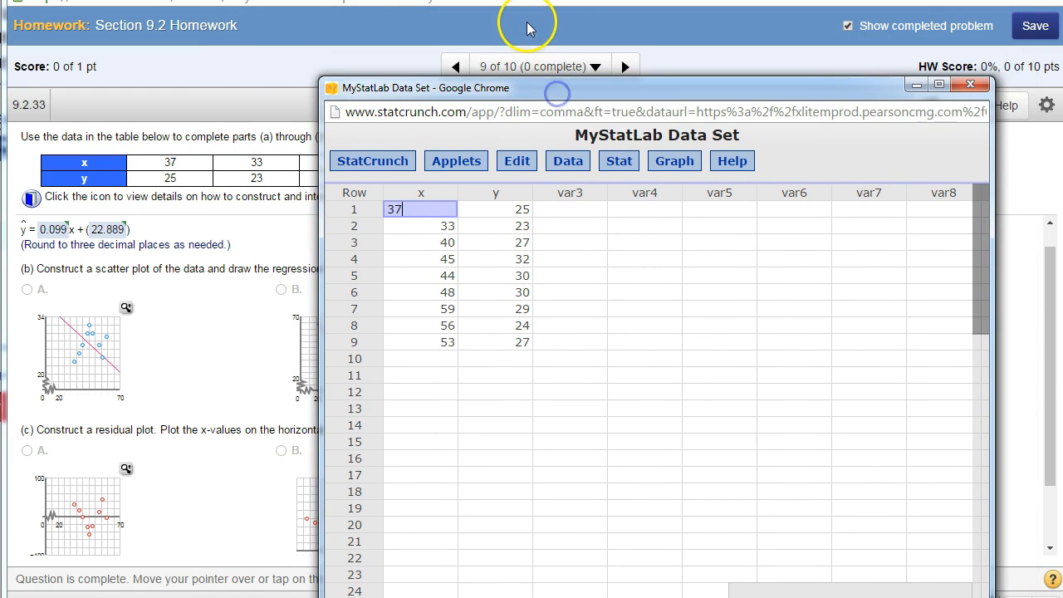
# Step: Set up a Simple Linear regression with x as the X variable and y as the Y variable
pyautogui.click(620, 163)
pyautogui.moveTo(731, 305)
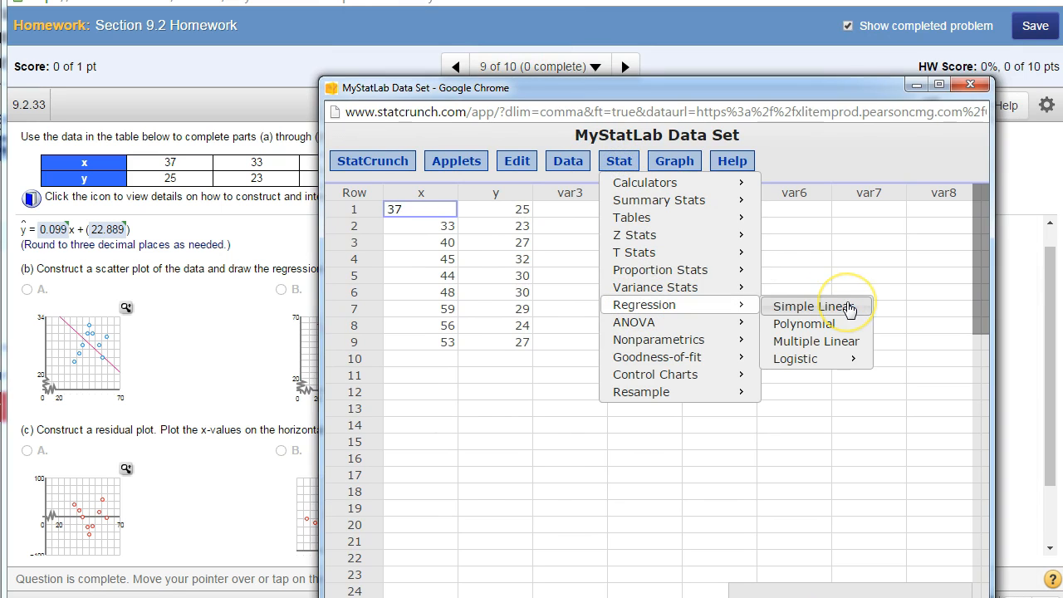
pyautogui.click(848, 306)
pyautogui.moveTo(620, 155); pyautogui.dragTo(649, 143)
pyautogui.click(631, 184)
pyautogui.click(594, 219)
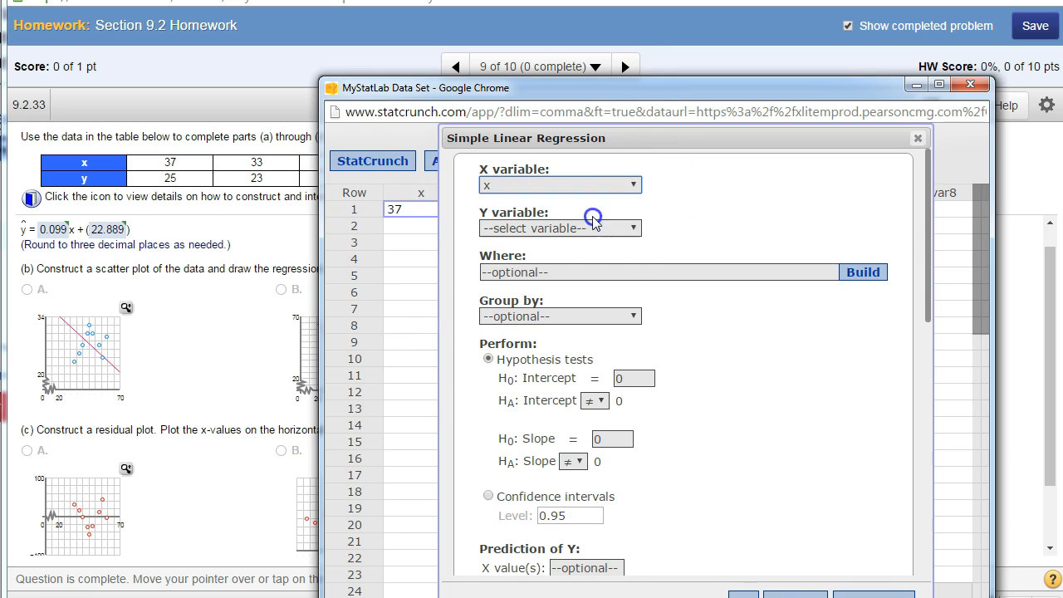
pyautogui.click(600, 275)
# Step: Return to the homework page and highlight part (c)'s instructions about putting x-values on the horizontal axis and residuals on the vertical axis
pyautogui.moveTo(600, 94); pyautogui.dragTo(784, 53)
pyautogui.click(466, 490)
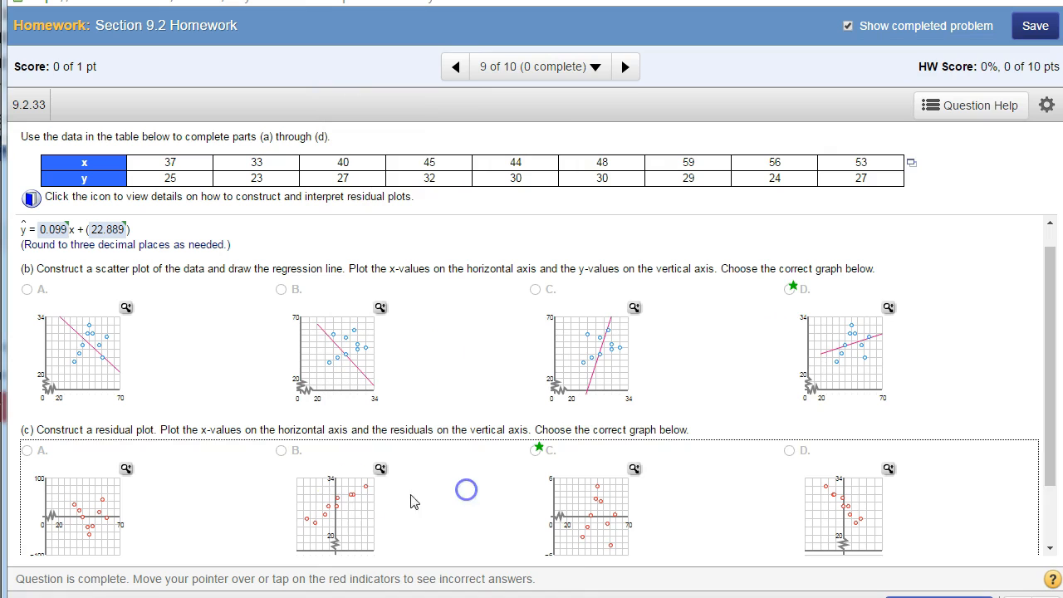
pyautogui.moveTo(38, 427); pyautogui.dragTo(54, 425)
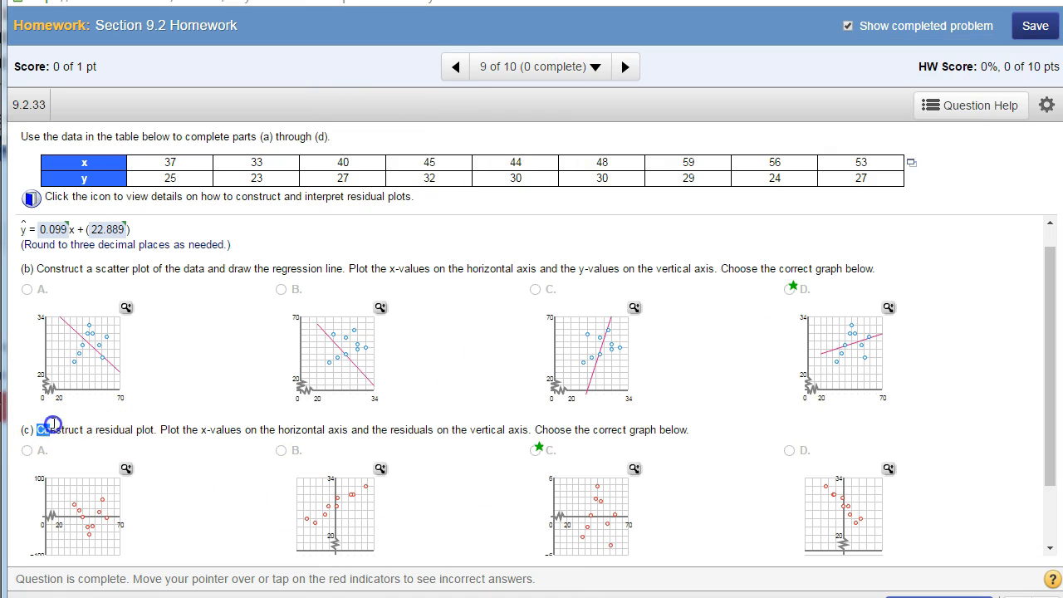
pyautogui.moveTo(162, 427); pyautogui.dragTo(482, 425)
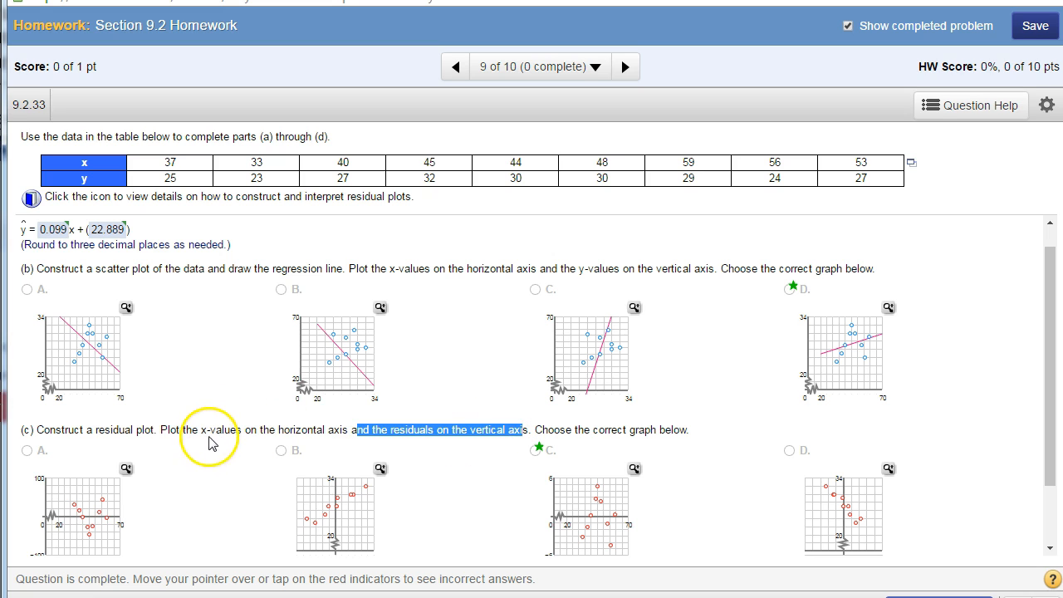
pyautogui.moveTo(190, 429); pyautogui.dragTo(271, 429)
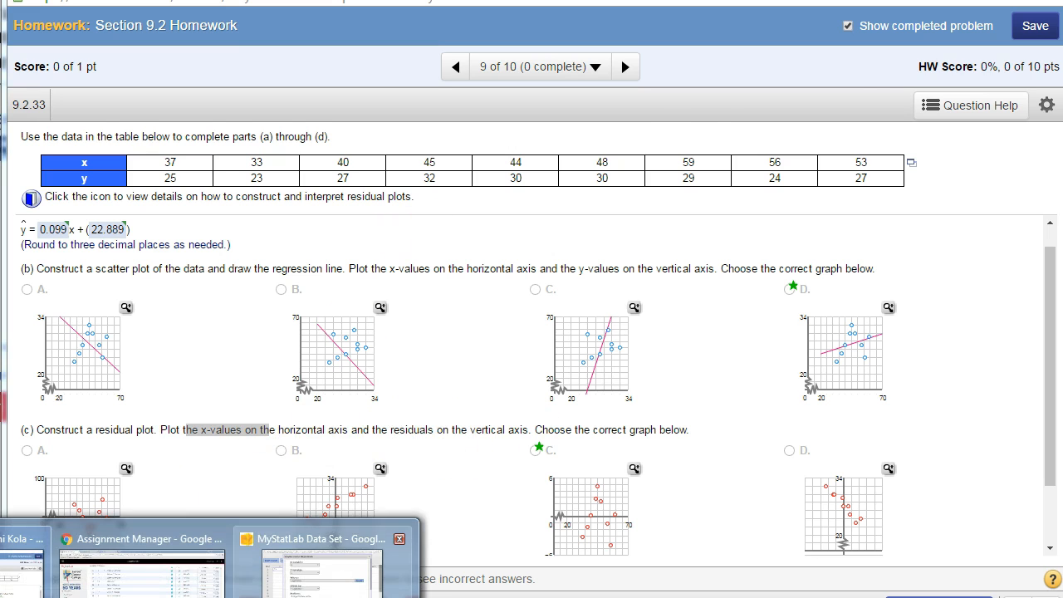
# Step: Switch back to StatCrunch, compute the regression with the Residuals vs. X-values graph, and display the resulting residual plot
pyautogui.click(340, 486)
pyautogui.moveTo(753, 94); pyautogui.dragTo(660, 94)
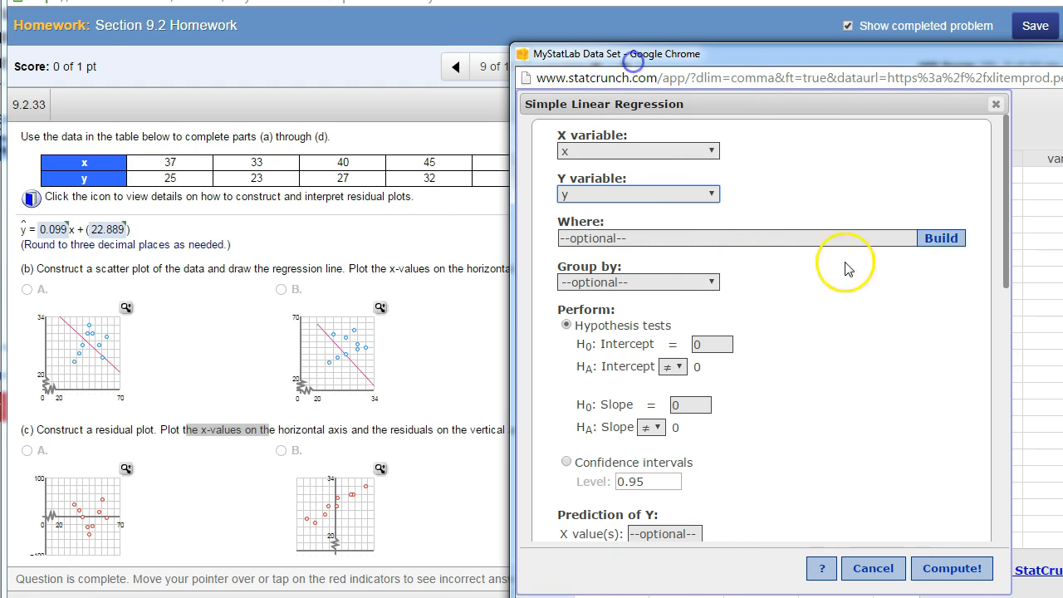
pyautogui.moveTo(1009, 283); pyautogui.dragTo(1003, 448)
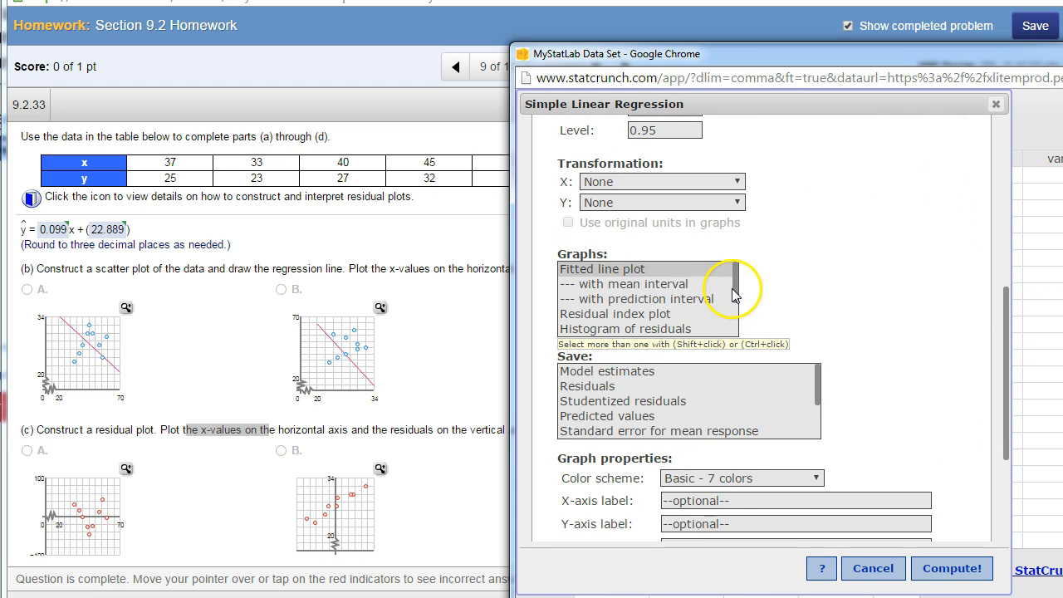
pyautogui.moveTo(734, 289); pyautogui.dragTo(730, 320)
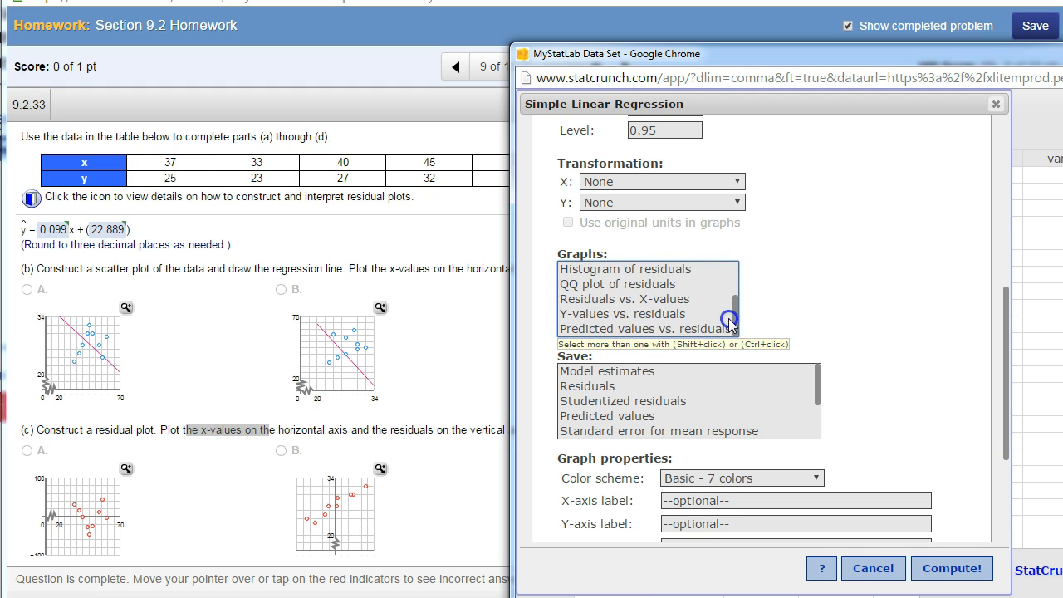
pyautogui.click(662, 301)
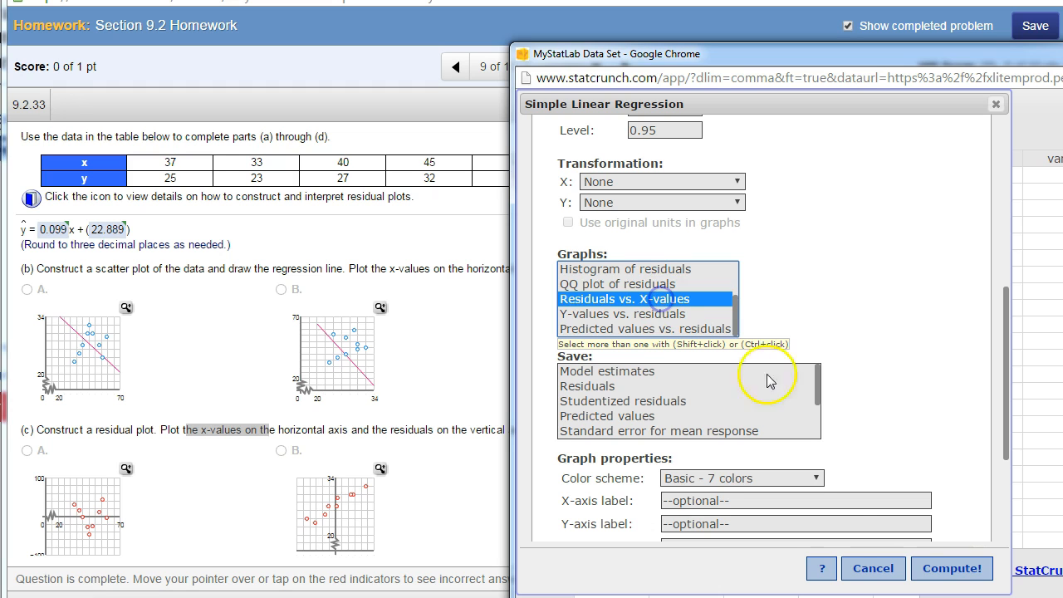
pyautogui.click(953, 568)
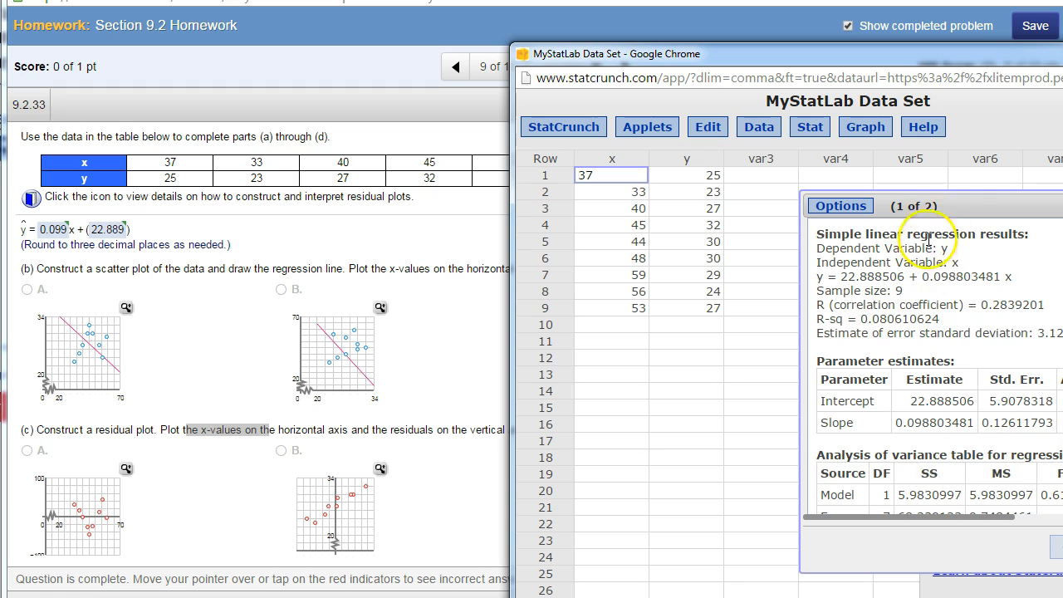
pyautogui.moveTo(987, 206); pyautogui.dragTo(748, 200)
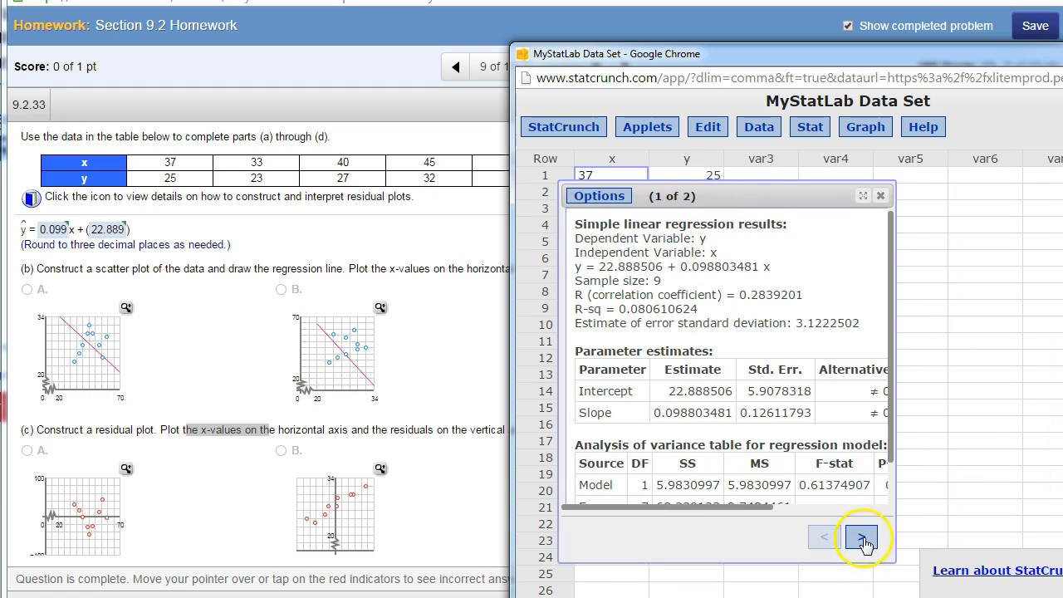
pyautogui.click(862, 538)
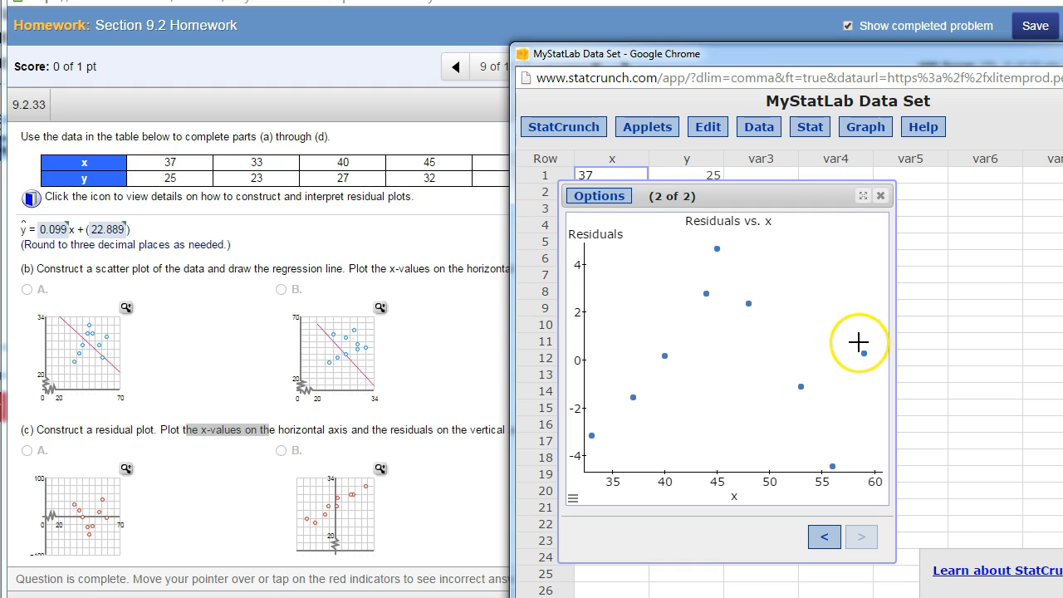
# Step: Enlarge the choice C graph in part (c) and bring StatCrunch's residual plot beside it for comparison
pyautogui.moveTo(631, 64); pyautogui.dragTo(798, 106)
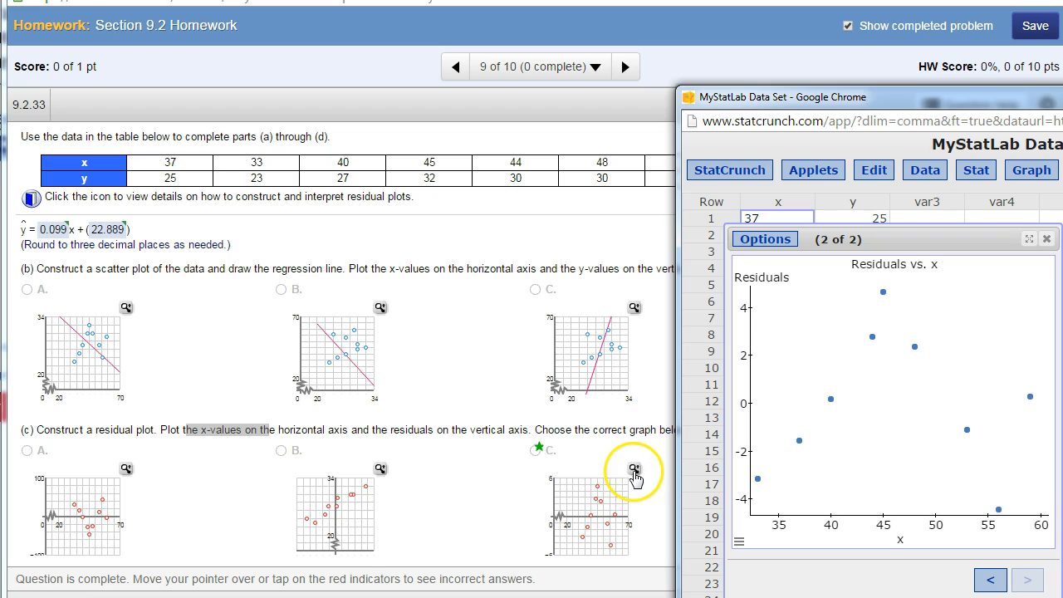
pyautogui.click(634, 471)
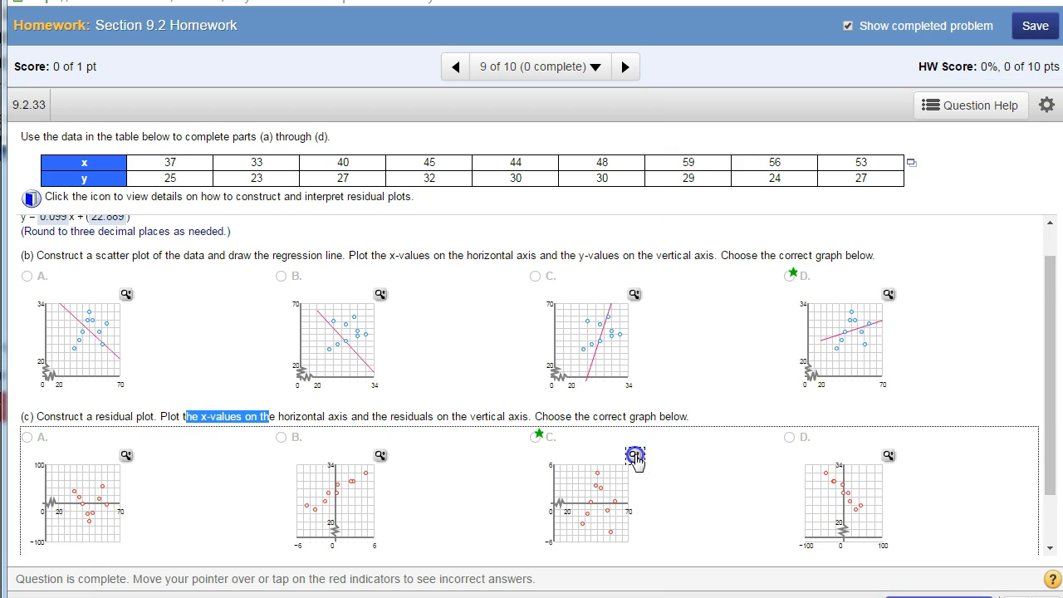
pyautogui.click(636, 457)
pyautogui.moveTo(565, 115); pyautogui.dragTo(511, 65)
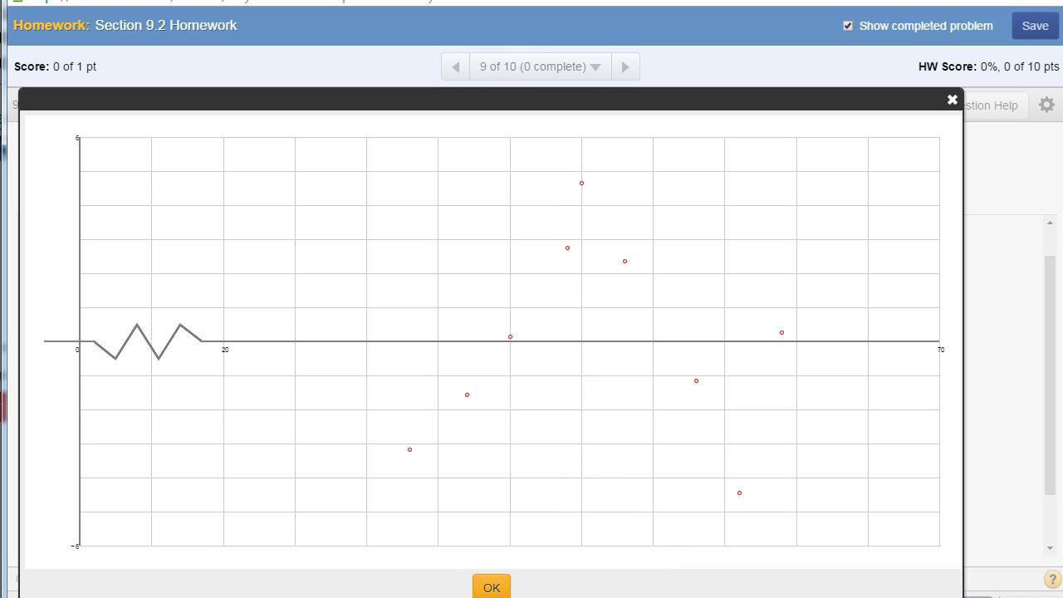
pyautogui.click(324, 561)
pyautogui.moveTo(827, 104); pyautogui.dragTo(660, 85)
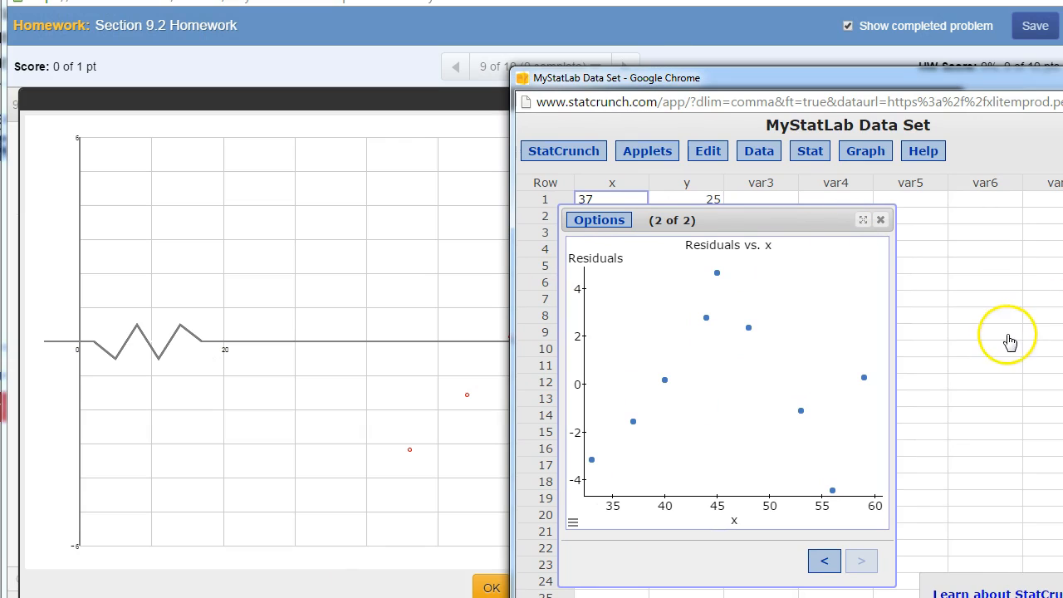